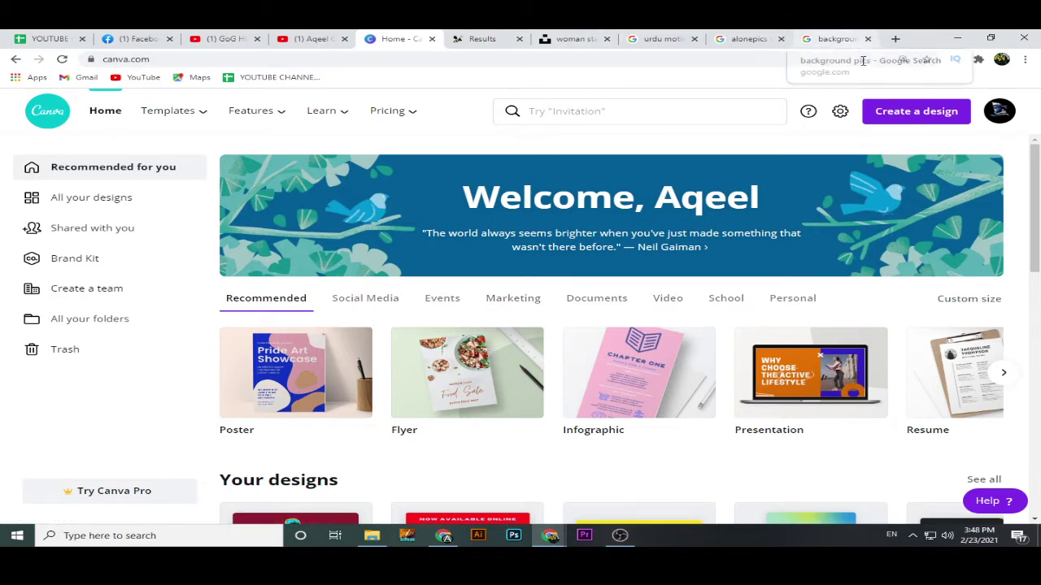
# Open Google in a new browser tab and search for images of "tech logo".
pyautogui.click(895, 38)
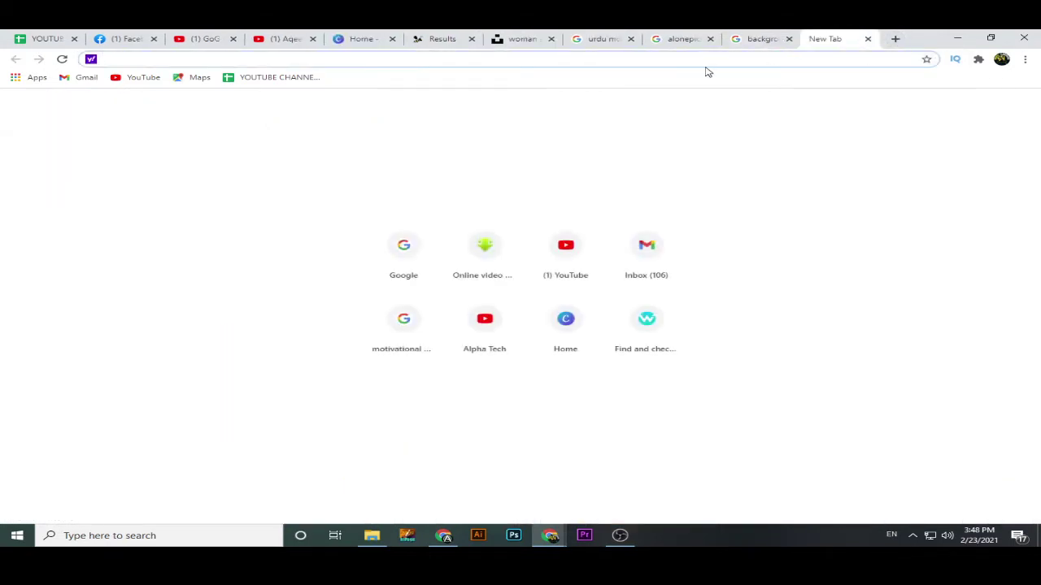
pyautogui.click(396, 248)
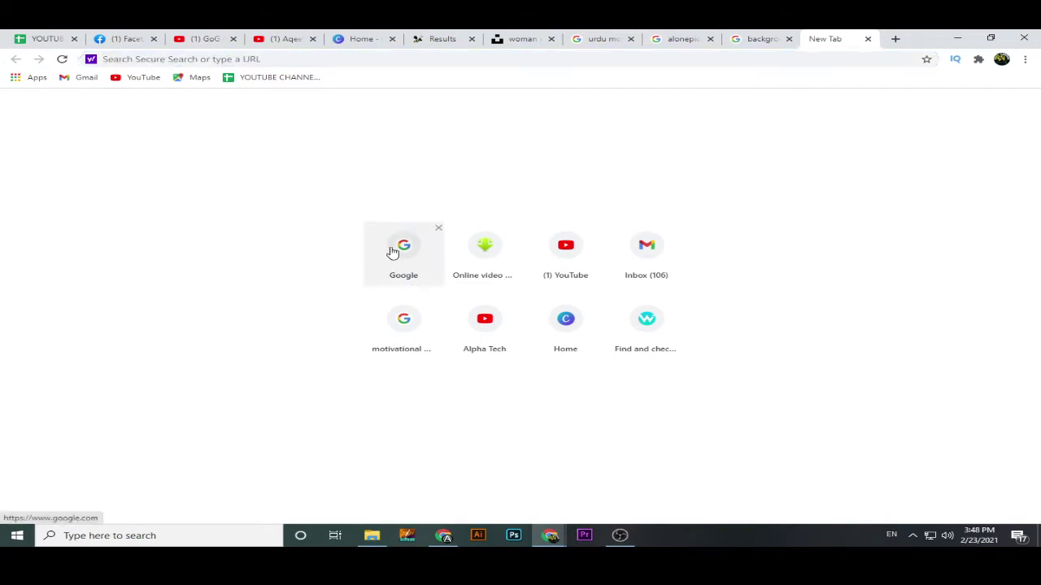
pyautogui.click(489, 269)
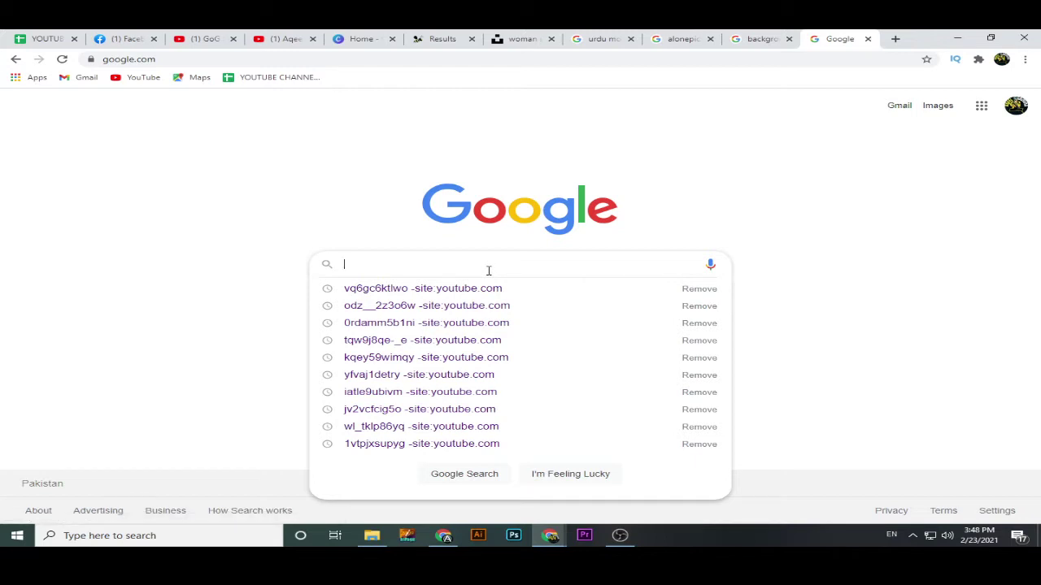
pyautogui.write('tech ')
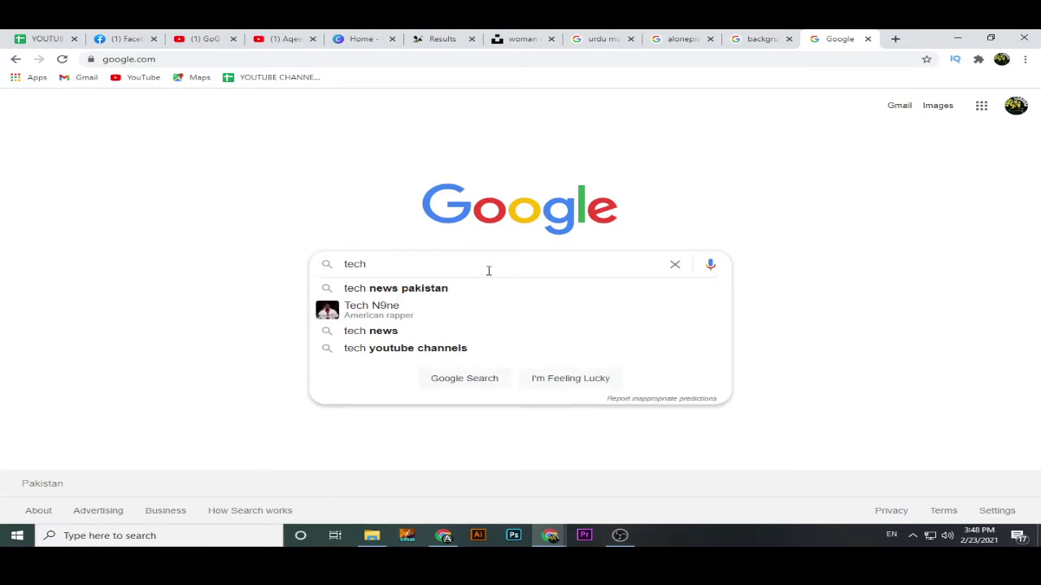
pyautogui.write('logo')
pyautogui.press('Return')
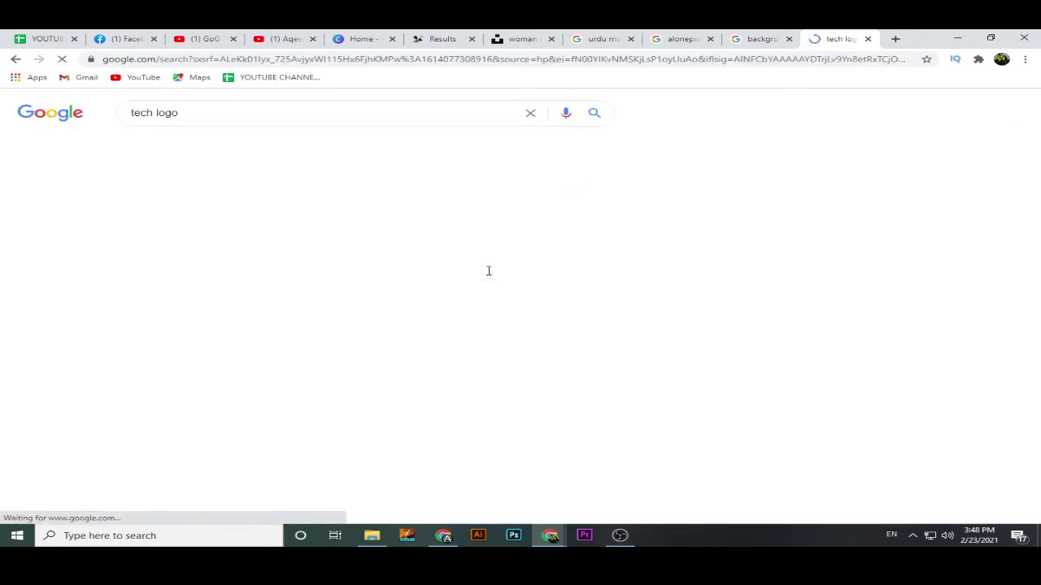
pyautogui.click(182, 150)
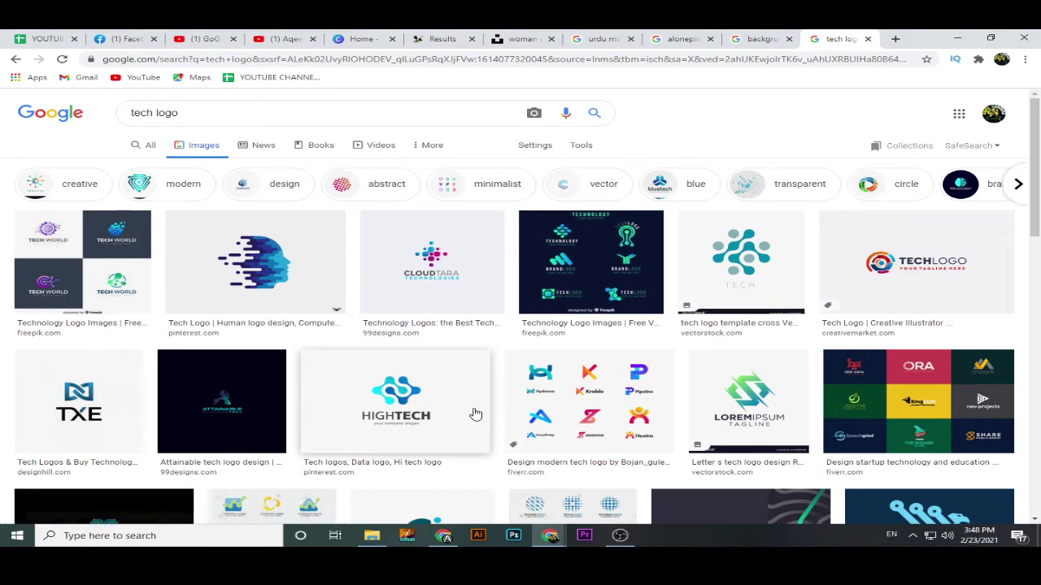
# Browse the tech logo image results and preview the blue letter T logo from freevector.com.
pyautogui.scroll(-1, 476, 415)
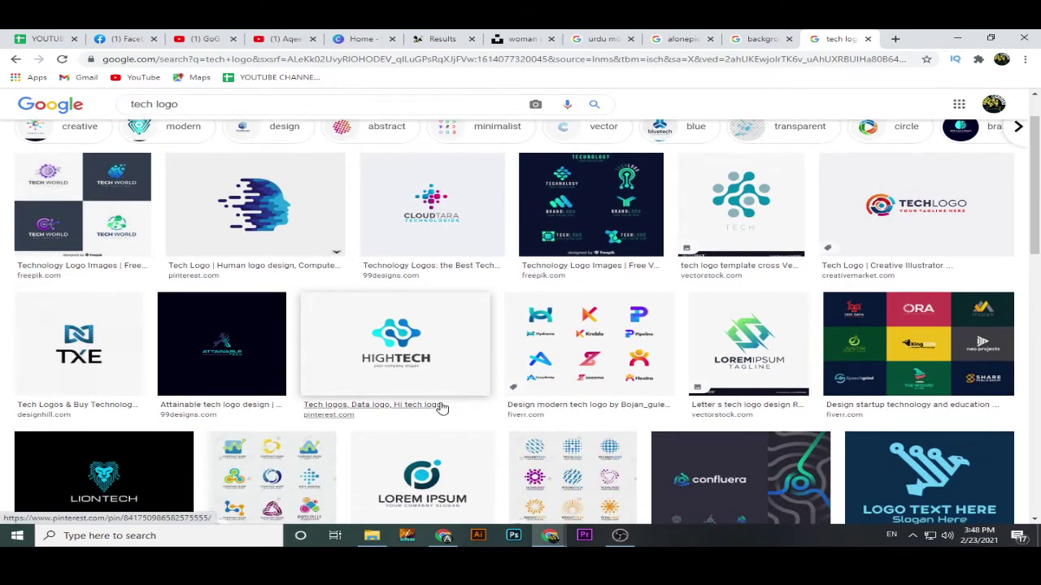
pyautogui.scroll(-3, 454, 394)
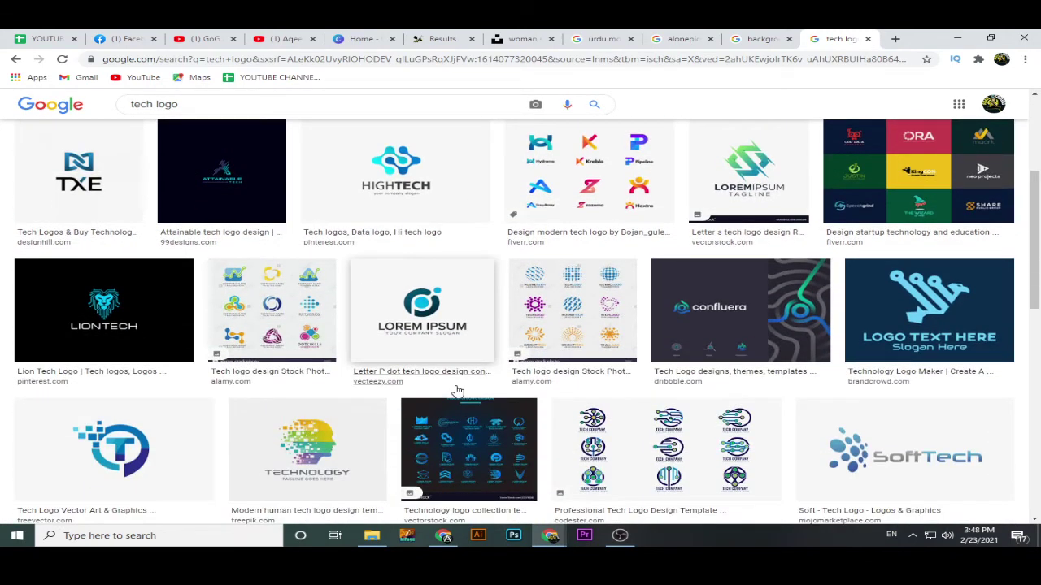
pyautogui.scroll(-3, 458, 391)
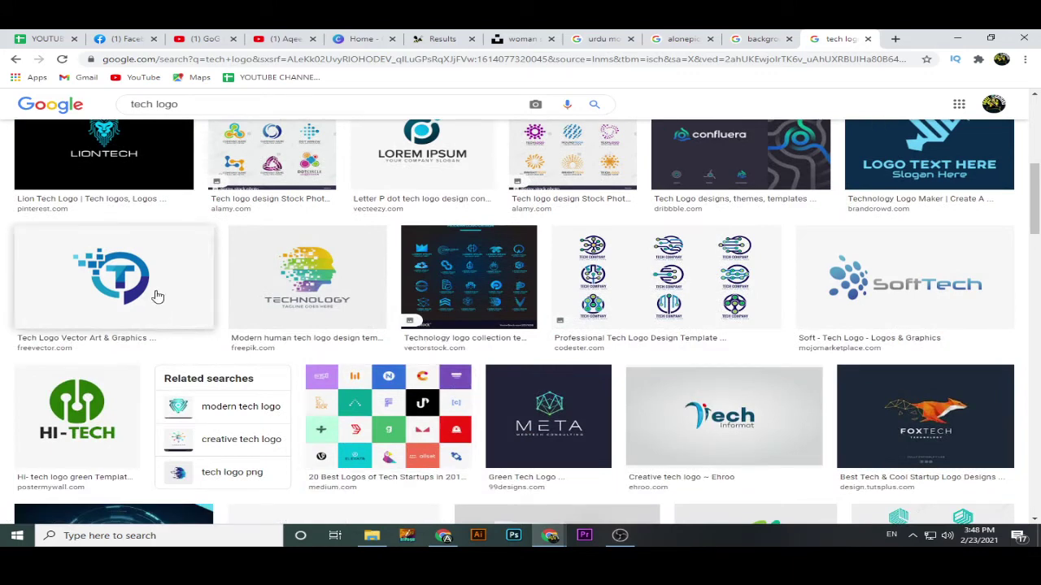
pyautogui.click(133, 287)
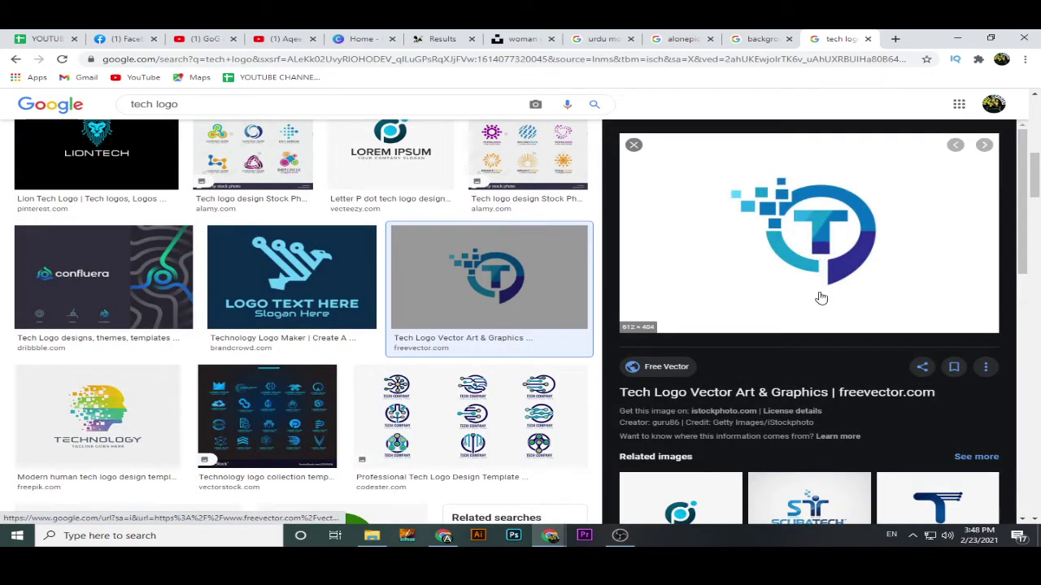
pyautogui.scroll(-2, 821, 298)
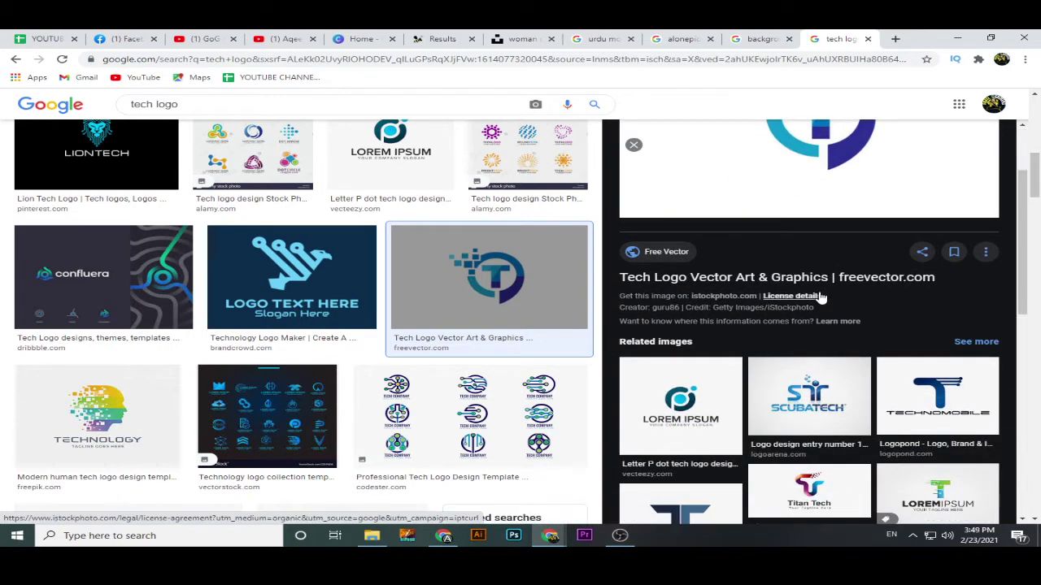
pyautogui.scroll(2, 822, 297)
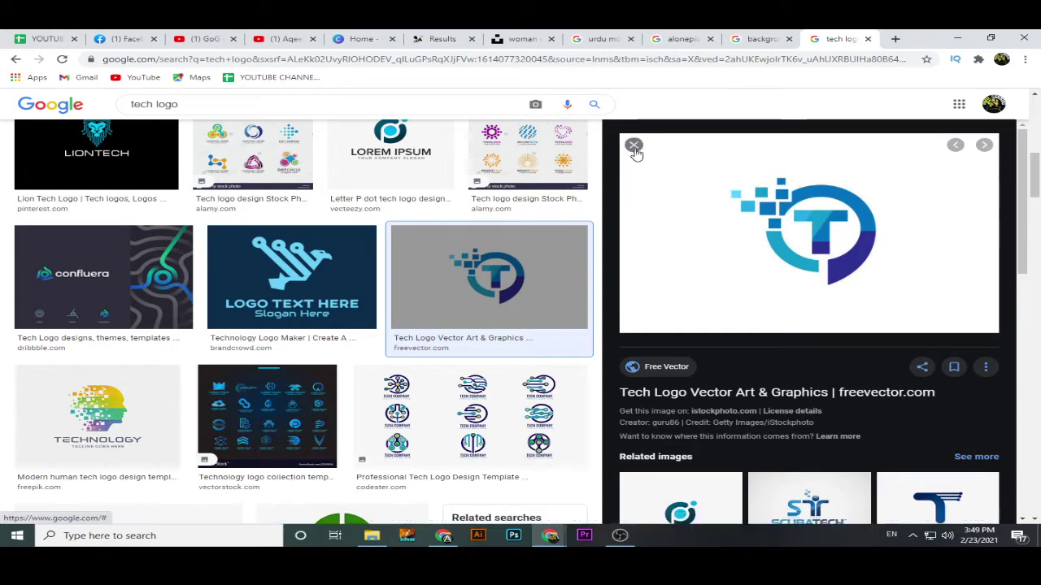
# Refine the image search to "tech logo png".
pyautogui.click(233, 109)
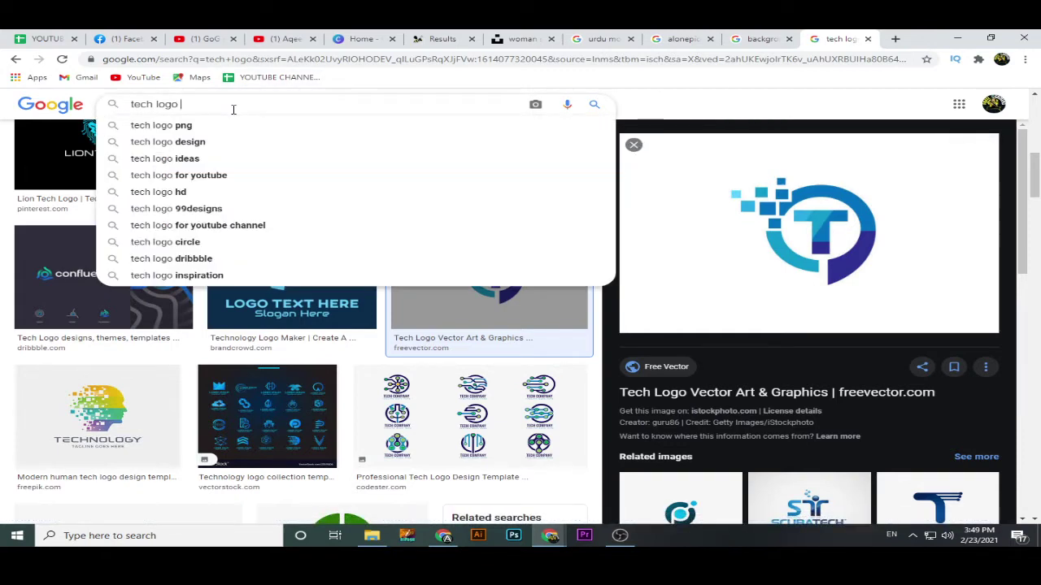
pyautogui.write('png')
pyautogui.press('Return')
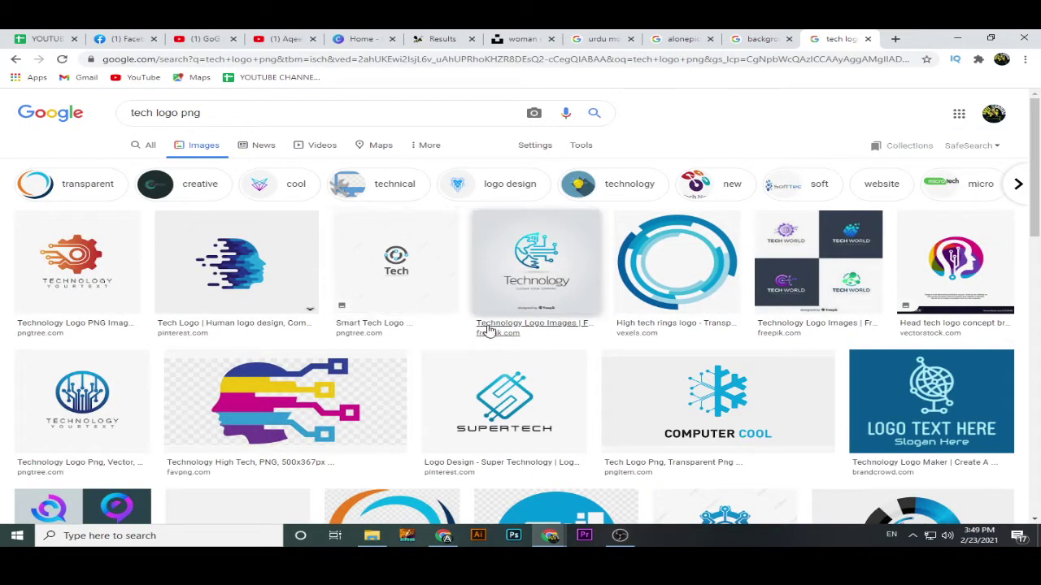
# Look through the tech logo PNG results for a suitable logo, returning to the beginning of the results.
pyautogui.scroll(-1, 491, 330)
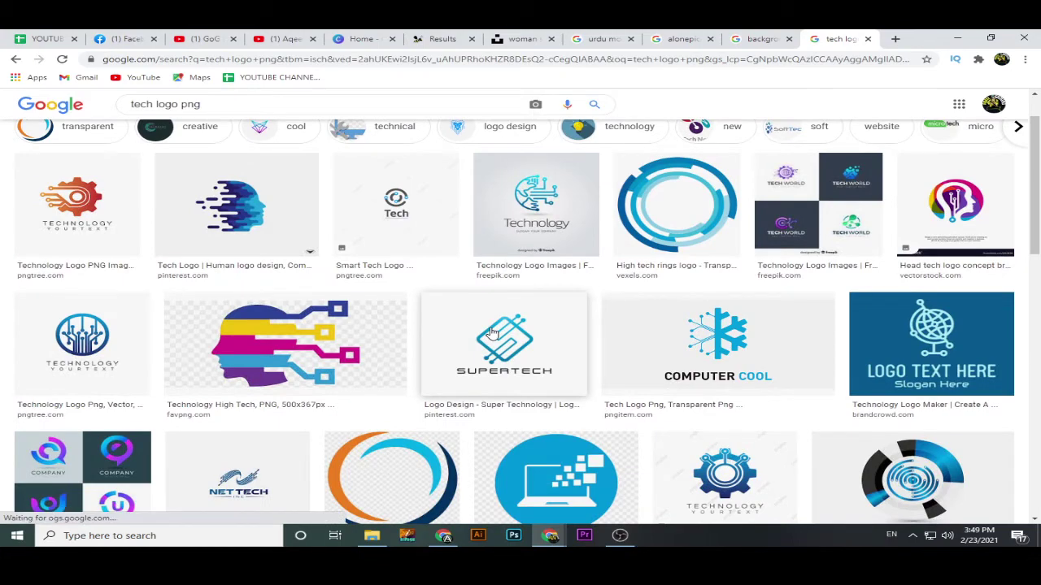
pyautogui.scroll(-3, 491, 332)
pyautogui.scroll(-3, 492, 333)
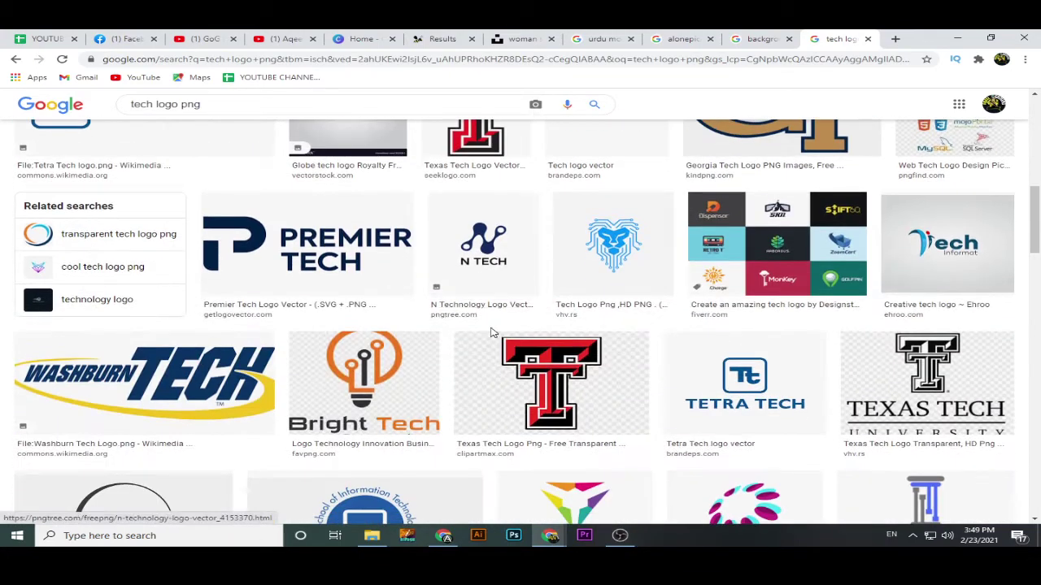
pyautogui.scroll(-4, 491, 333)
pyautogui.scroll(2, 491, 333)
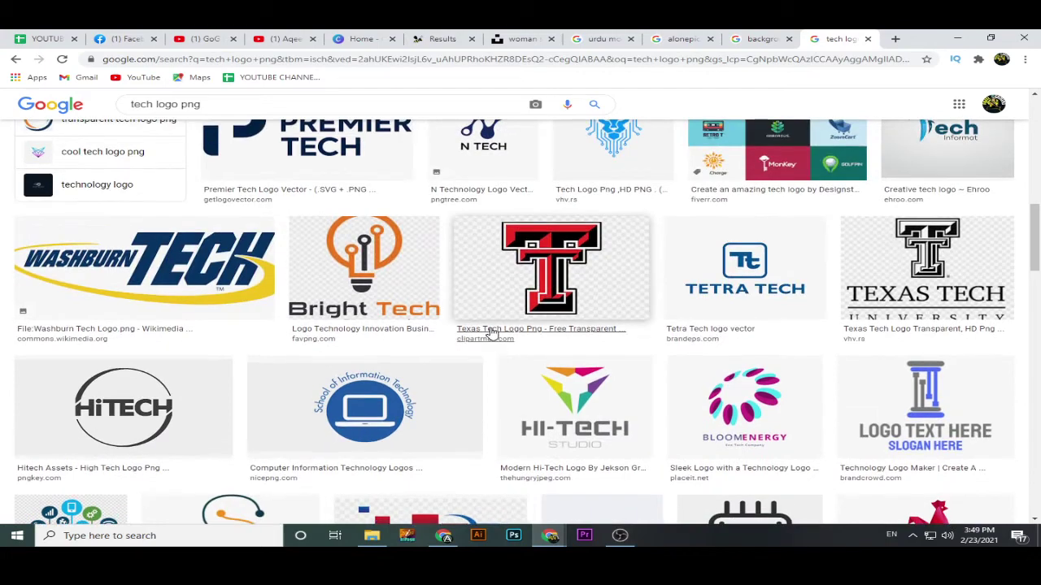
pyautogui.scroll(-1, 492, 334)
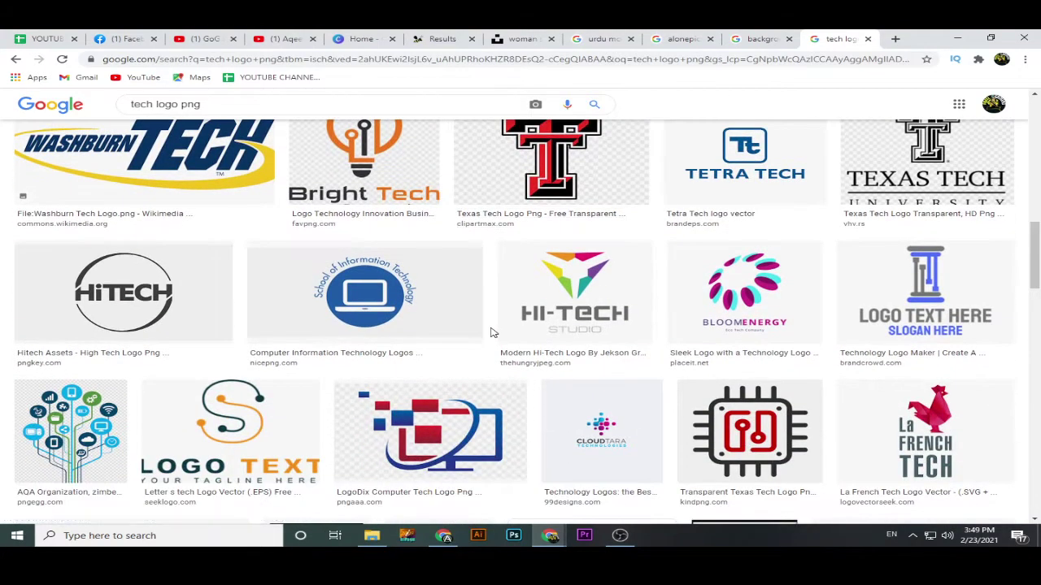
pyautogui.scroll(-3, 492, 333)
pyautogui.scroll(1, 492, 333)
pyautogui.scroll(-4, 488, 335)
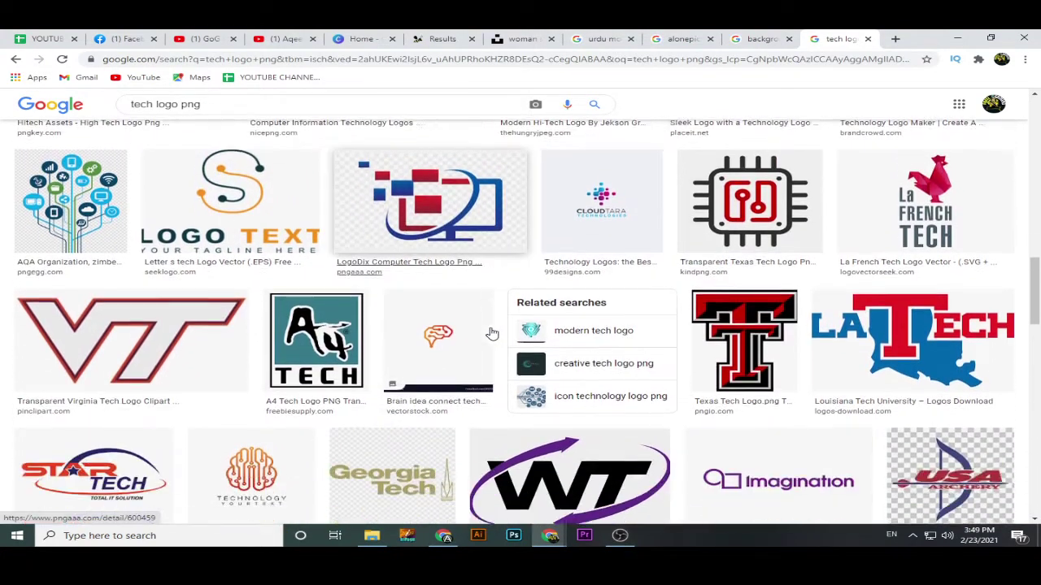
pyautogui.scroll(-3, 488, 338)
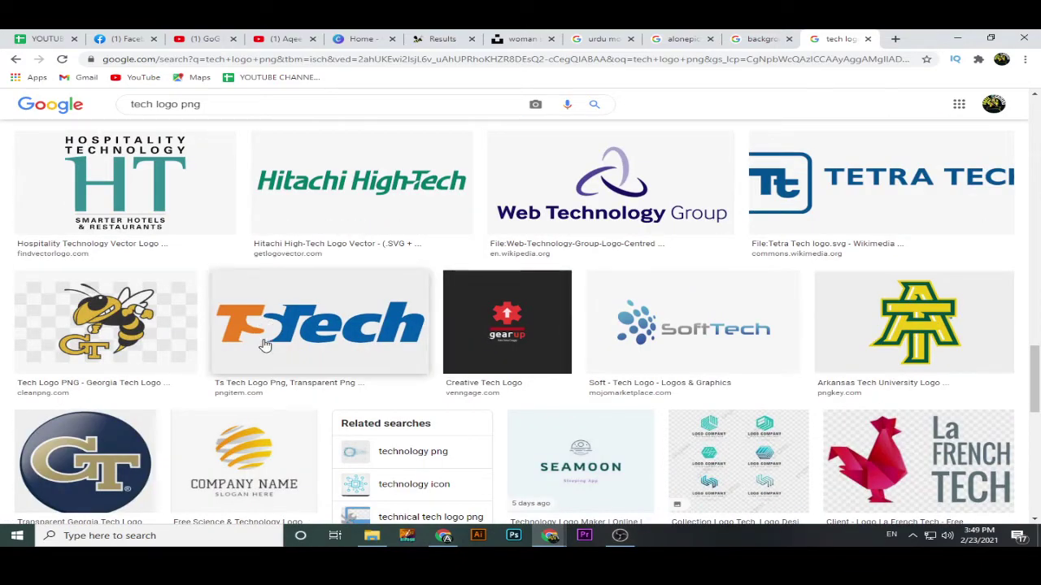
pyautogui.scroll(-3, 267, 342)
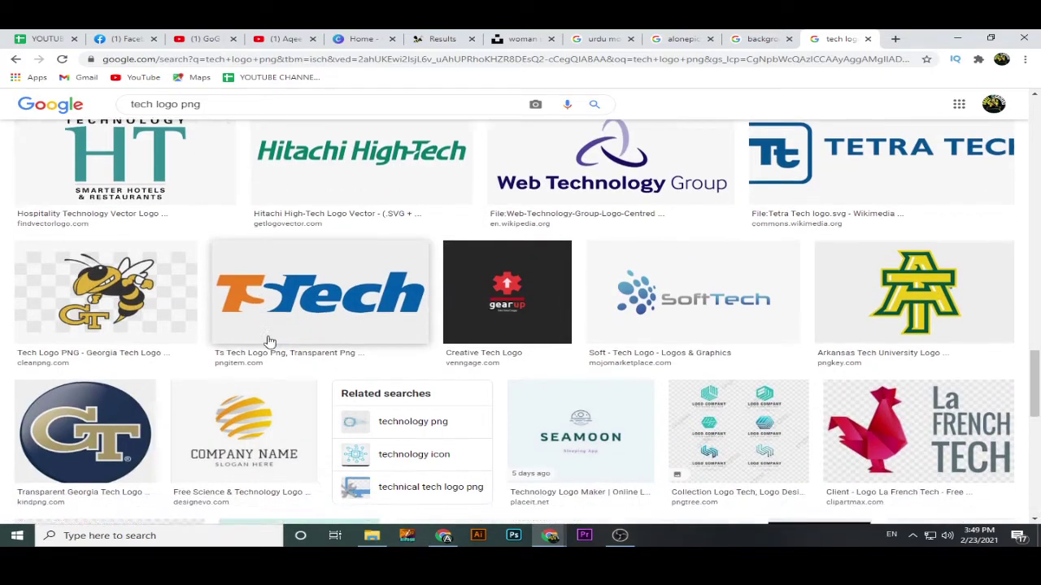
pyautogui.scroll(-2, 276, 335)
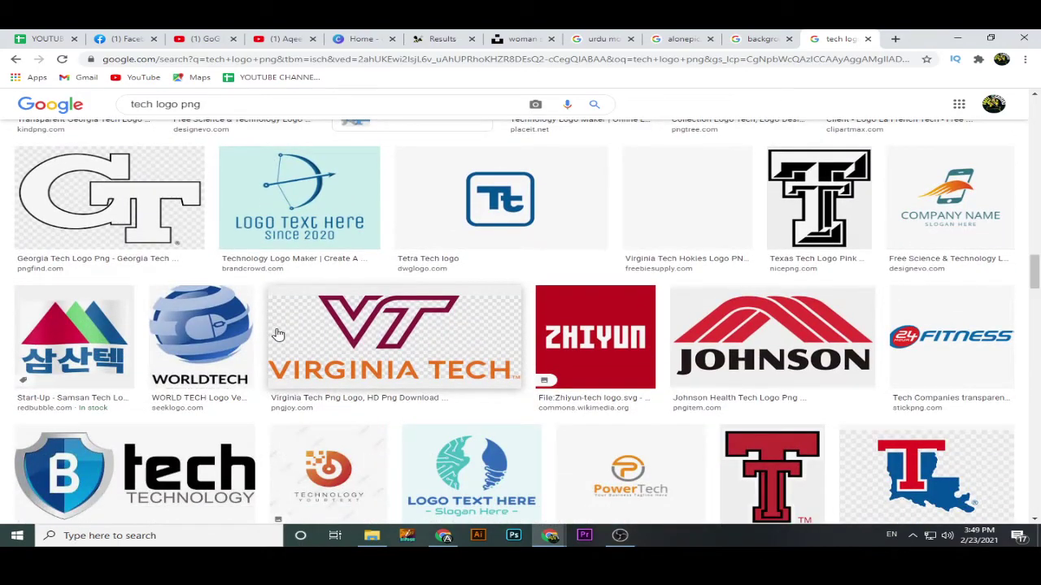
pyautogui.scroll(5, 276, 335)
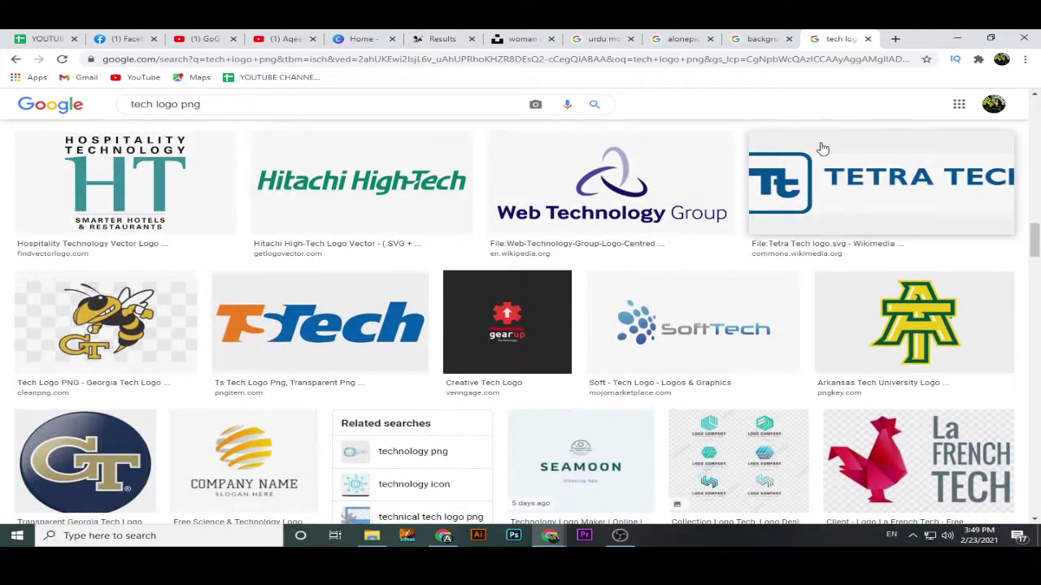
pyautogui.moveTo(1035, 240); pyautogui.dragTo(1036, 99)
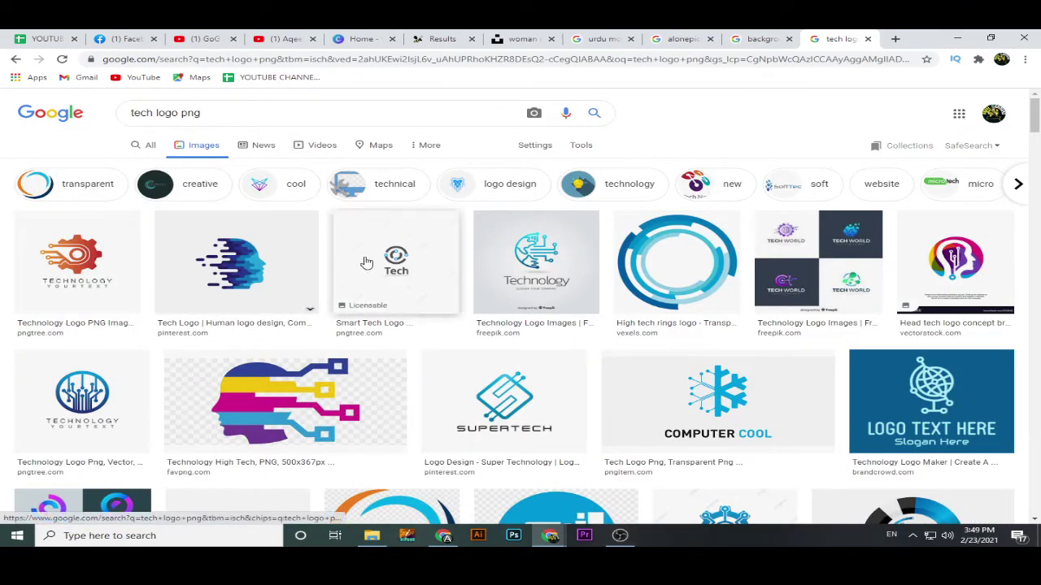
# Preview the blue human-head tech logo from Pinterest and look through its related images.
pyautogui.click(236, 285)
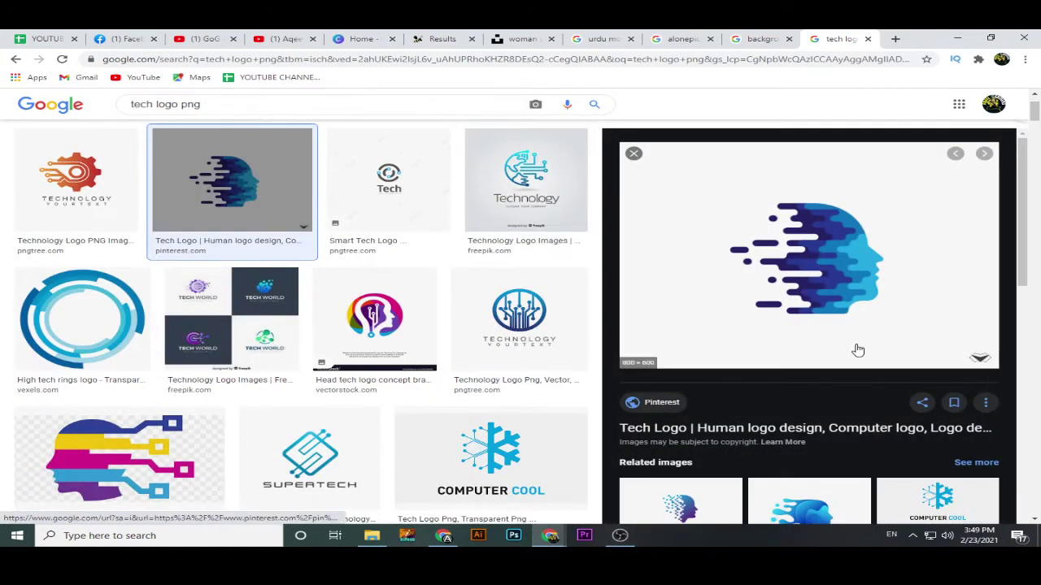
pyautogui.scroll(-2, 859, 349)
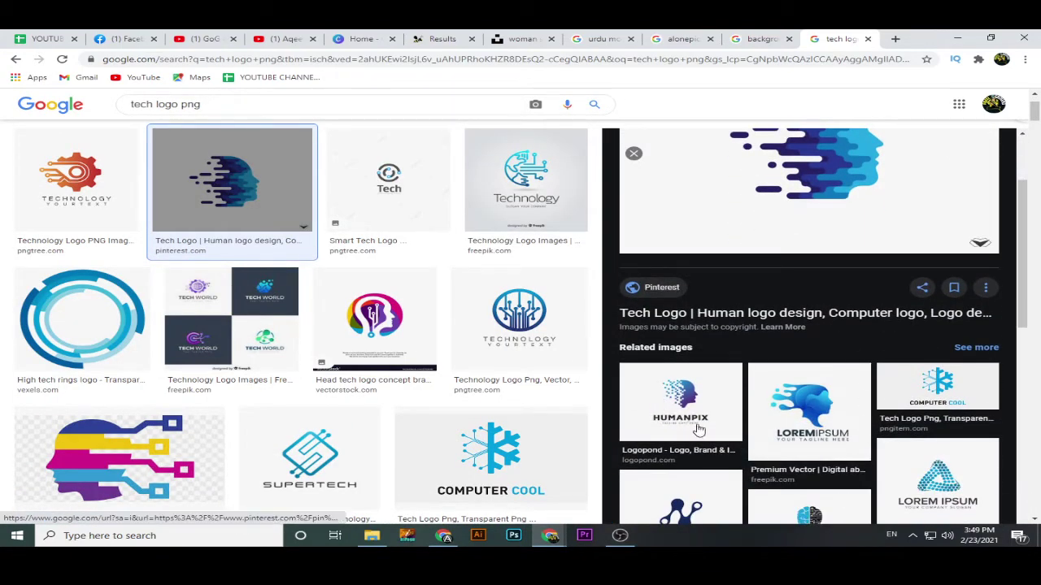
pyautogui.scroll(-3, 698, 430)
pyautogui.scroll(-1, 708, 424)
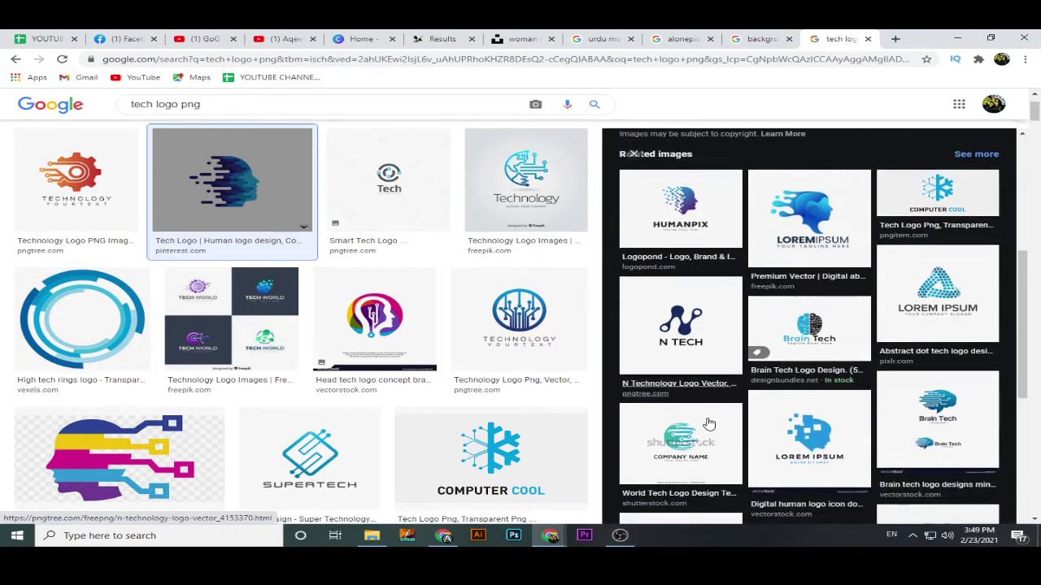
pyautogui.scroll(-1, 708, 424)
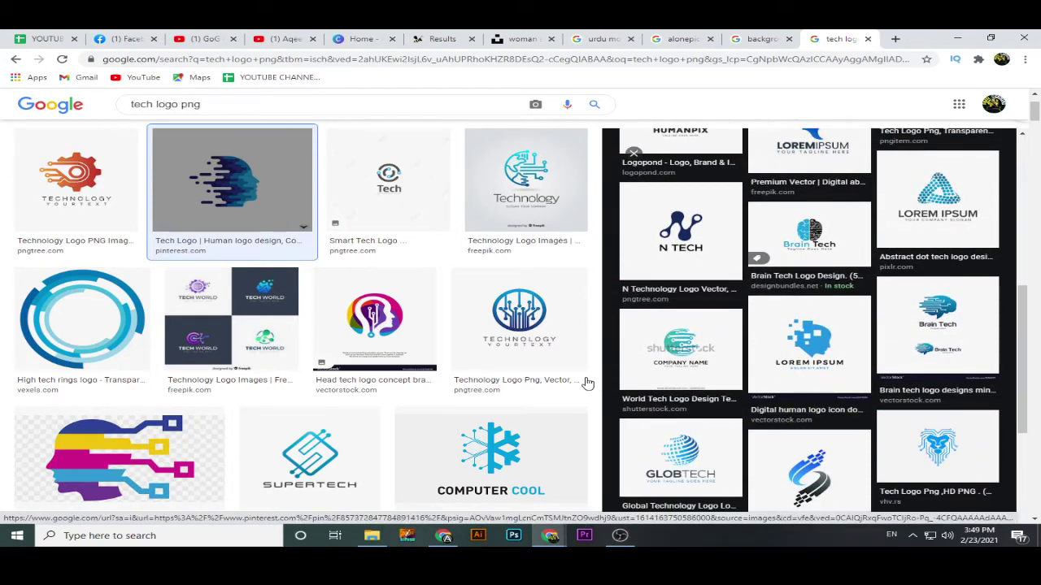
# Preview the blue and black letter S technology logo from Vecteezy and examine its related images and the other results.
pyautogui.click(818, 476)
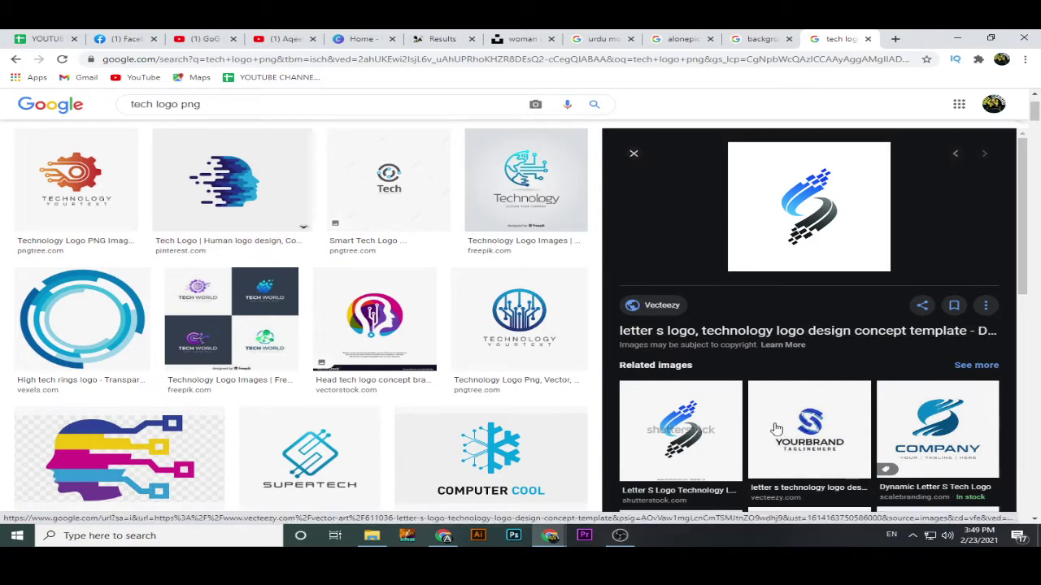
pyautogui.scroll(-3, 878, 424)
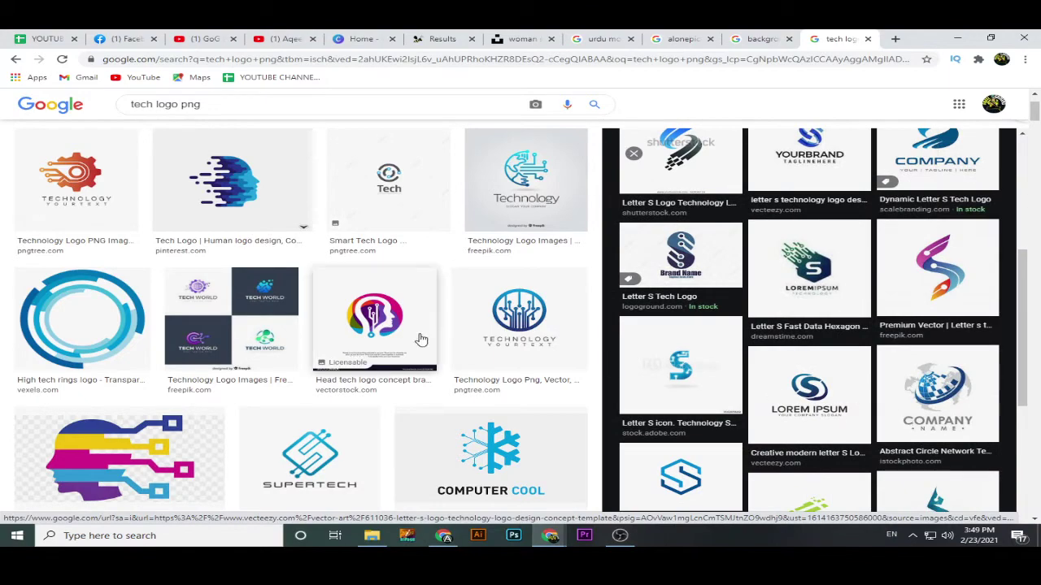
pyautogui.scroll(-4, 421, 338)
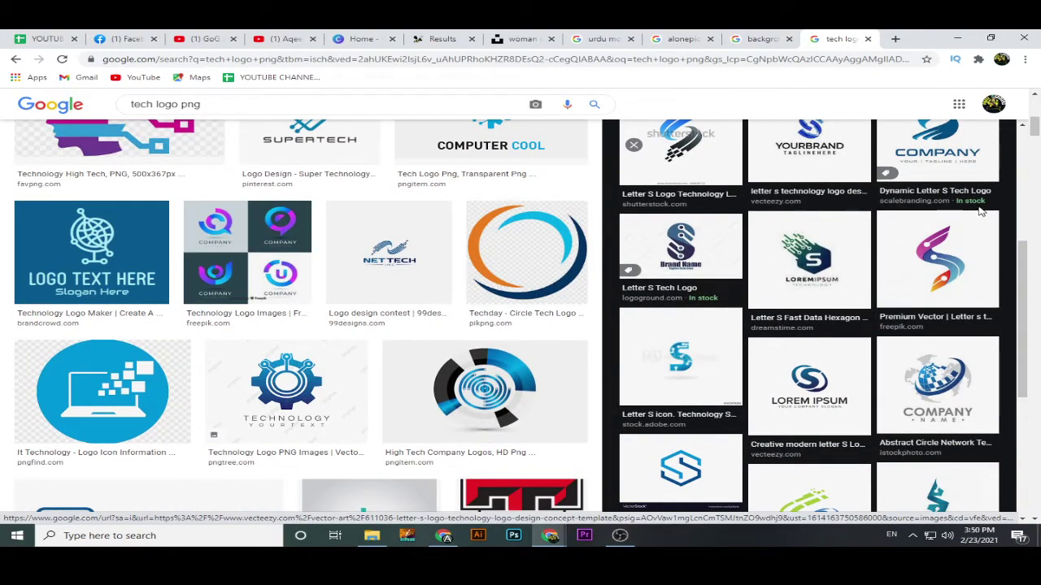
pyautogui.scroll(-4, 1038, 176)
pyautogui.scroll(4, 1037, 138)
# Broaden the image search to "logo png" by removing the word "tech" from the query.
pyautogui.doubleClick(153, 104)
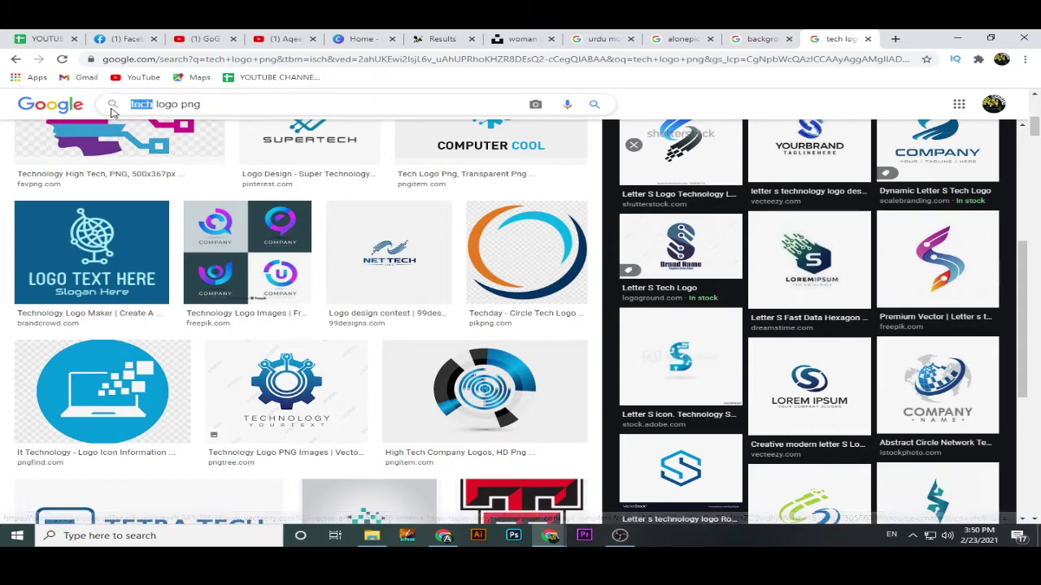
pyautogui.press('BackSpace')
pyautogui.press('Return')
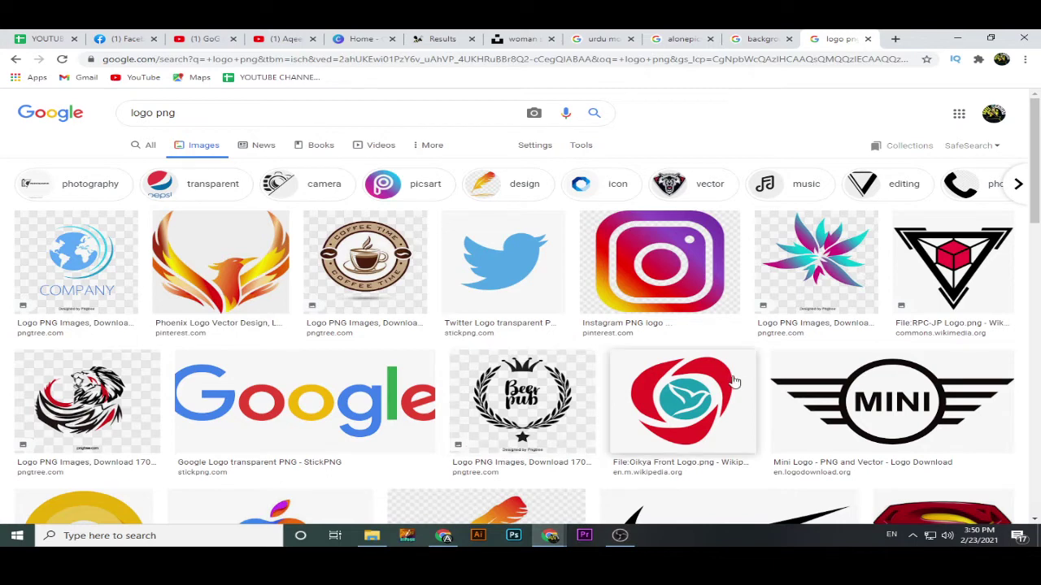
# Save the red and teal Oikya Front Logo PNG from the Wikipedia result and check the downloaded file in the browser.
pyautogui.click(682, 413)
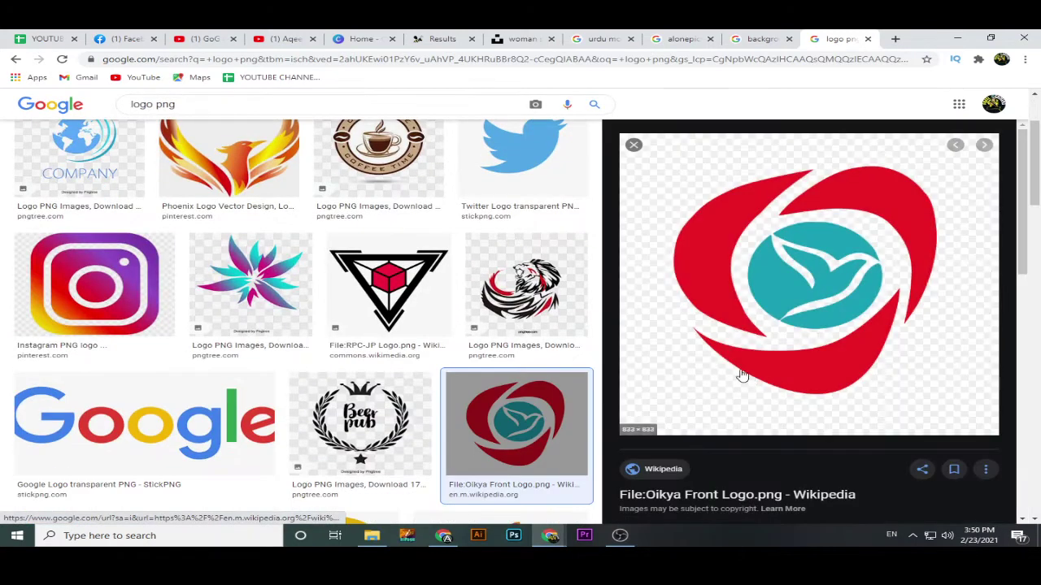
pyautogui.rightClick(788, 245)
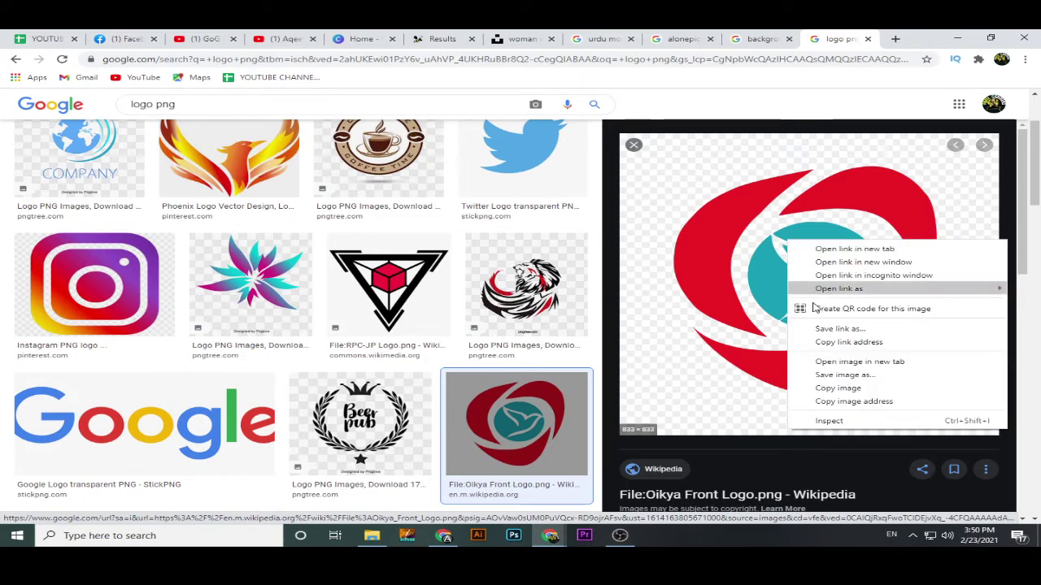
pyautogui.click(858, 376)
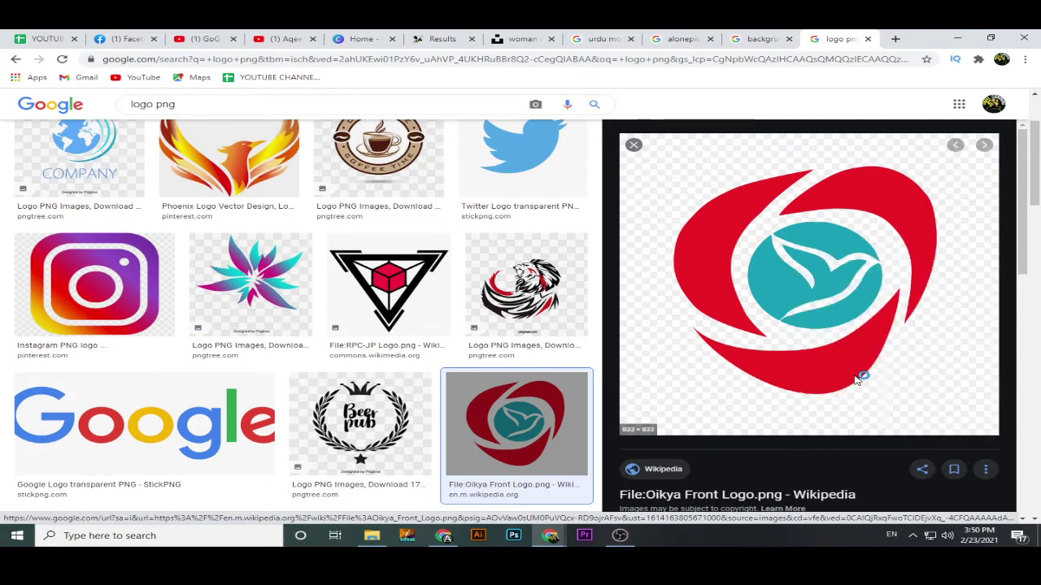
pyautogui.press('Return')
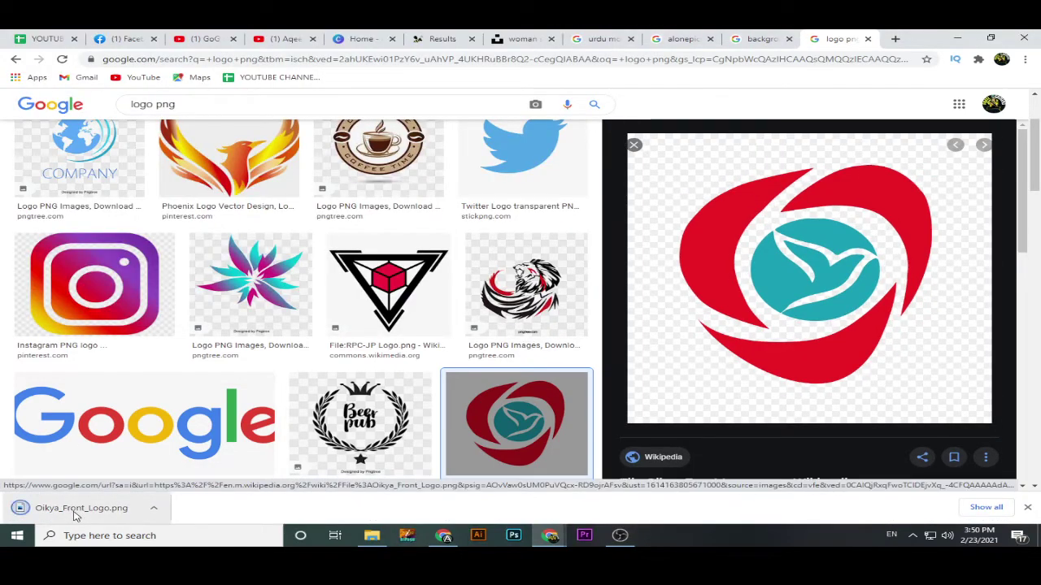
pyautogui.moveTo(75, 516); pyautogui.dragTo(825, 121)
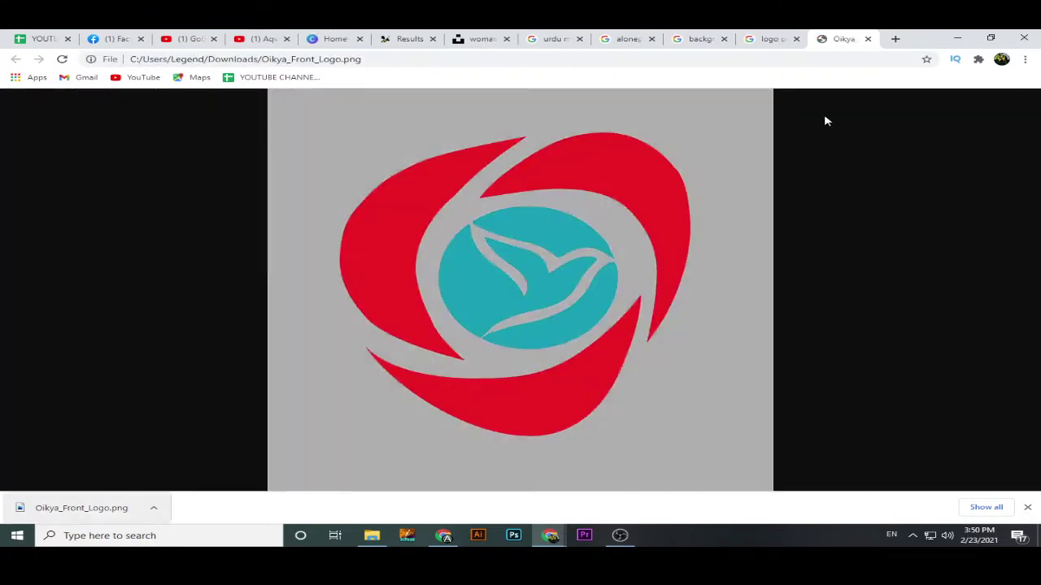
pyautogui.click(867, 39)
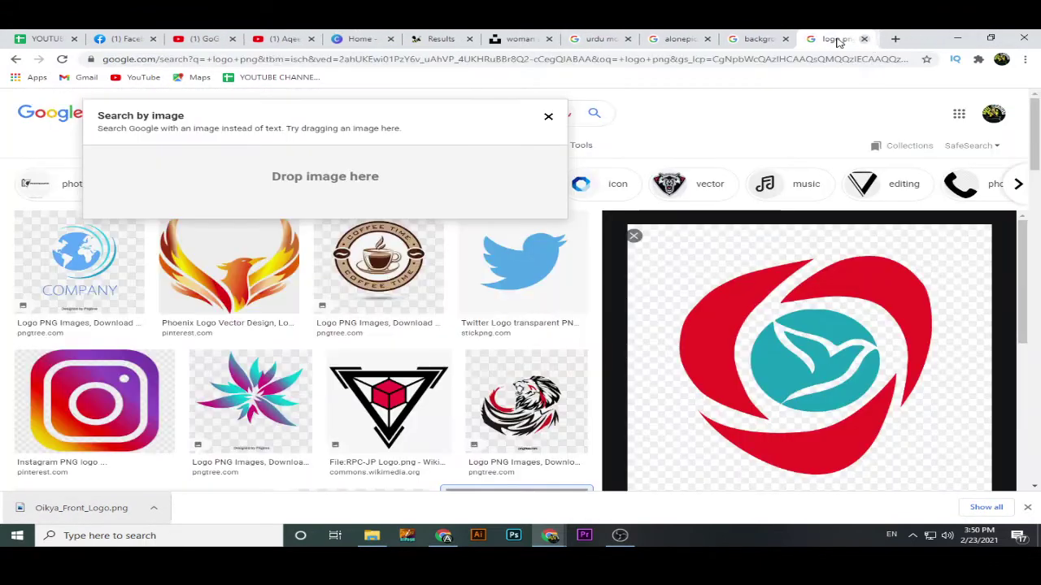
# Switch to Canva and open a new blank 500 × 500 px Logo design in its own tab.
pyautogui.click(353, 35)
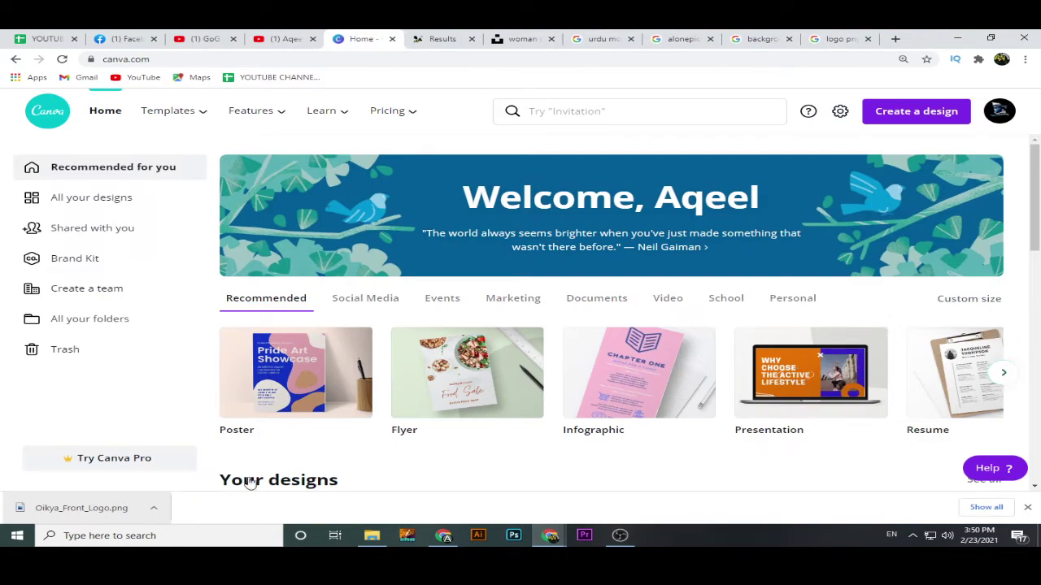
pyautogui.click(1005, 374)
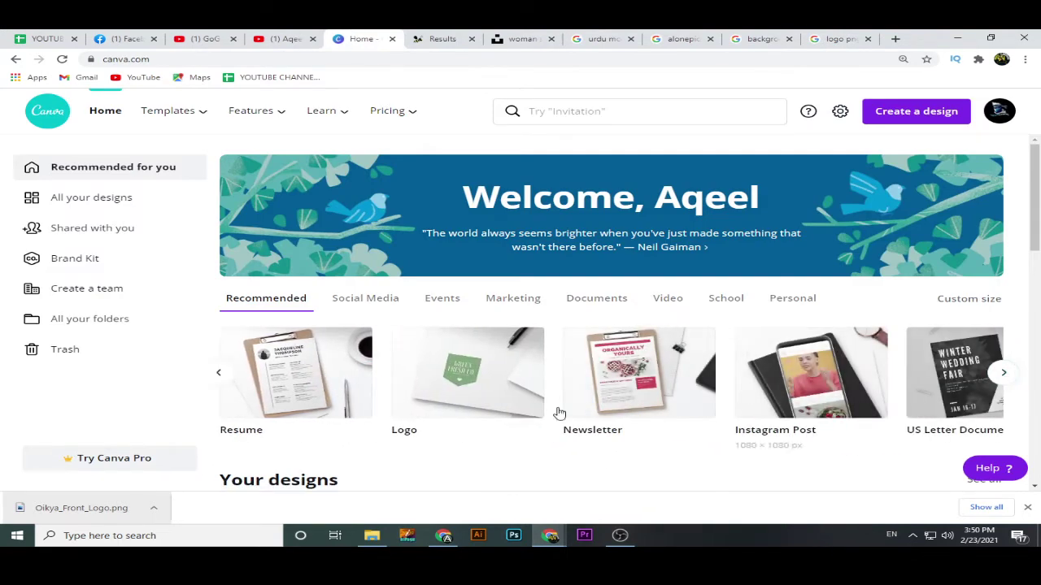
pyautogui.rightClick(411, 433)
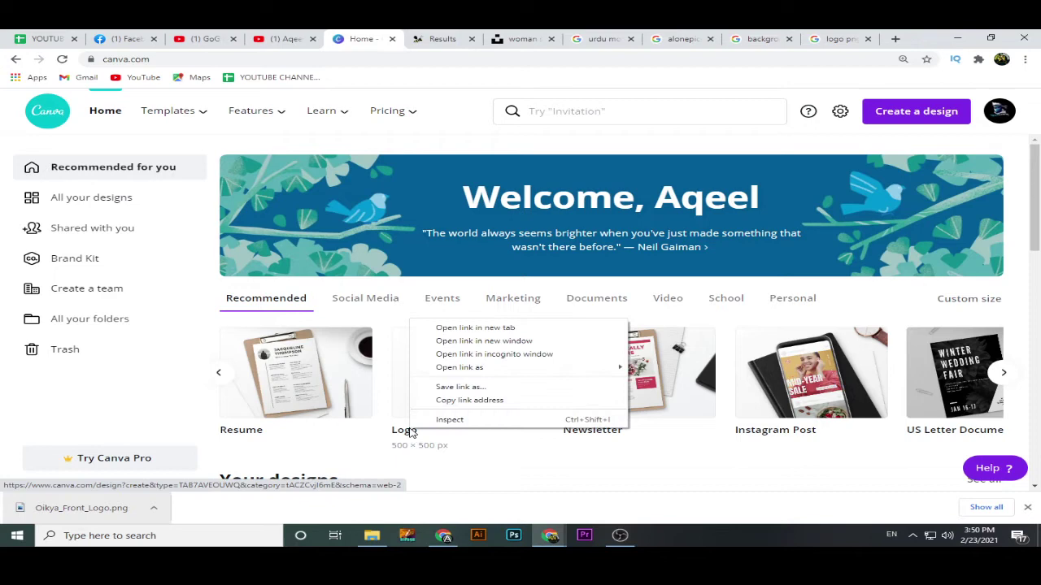
pyautogui.click(475, 328)
pyautogui.moveTo(407, 111)
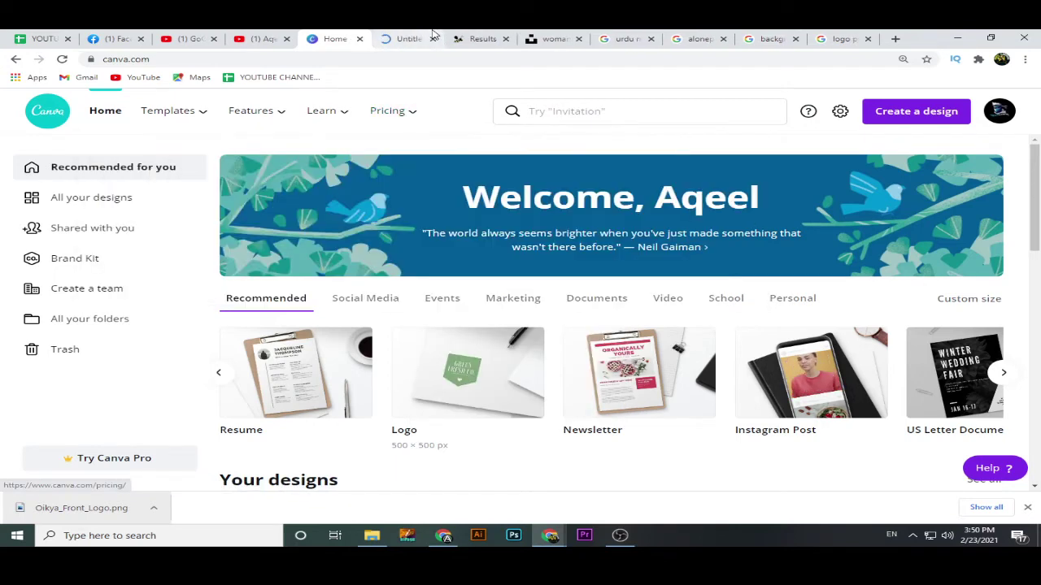
pyautogui.click(409, 38)
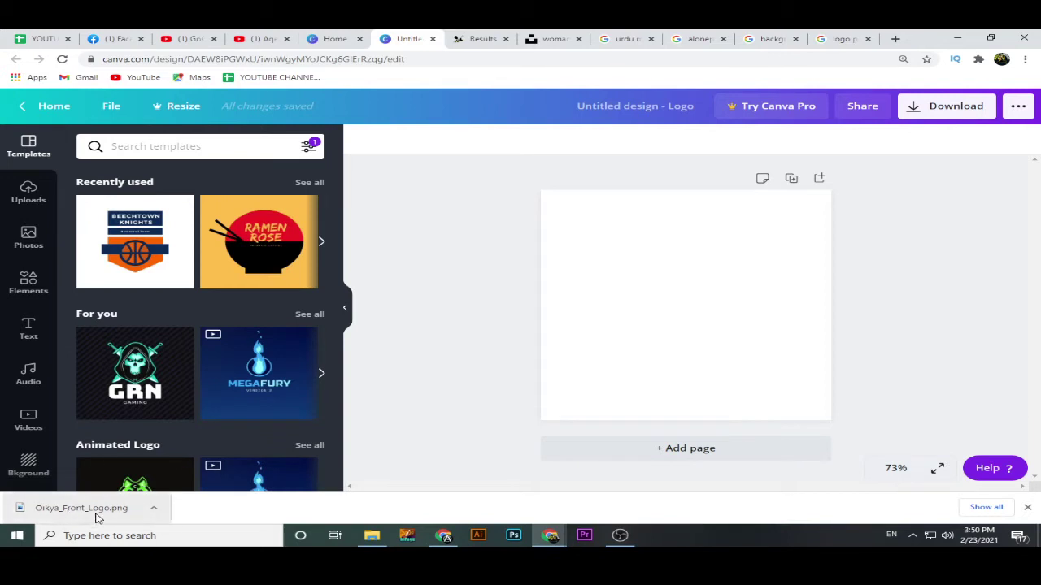
# Place the downloaded Oikya_Front_Logo.png on the blank page and enlarge it.
pyautogui.moveTo(66, 509); pyautogui.dragTo(662, 316)
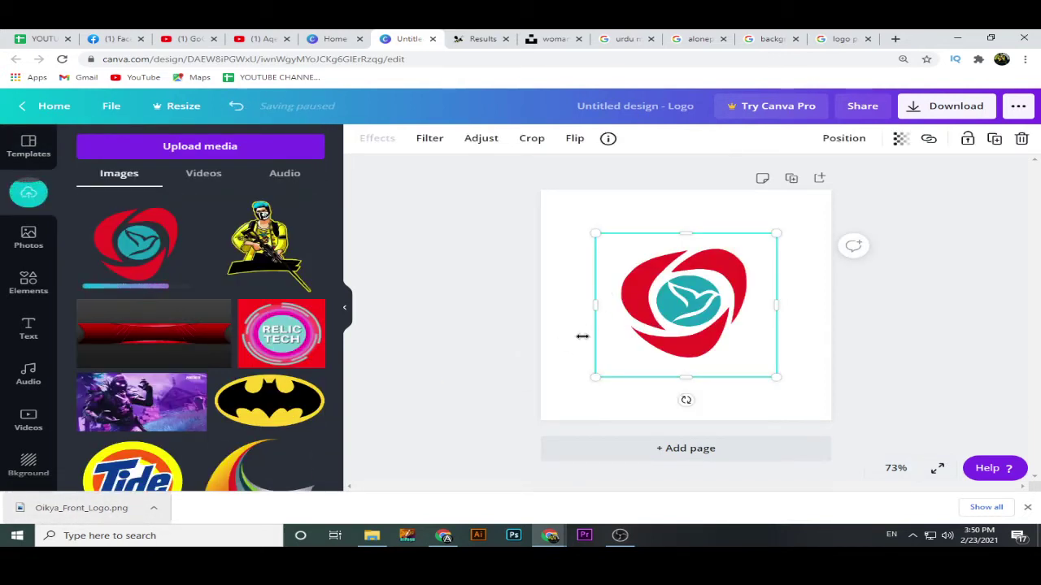
pyautogui.moveTo(585, 391); pyautogui.dragTo(550, 423)
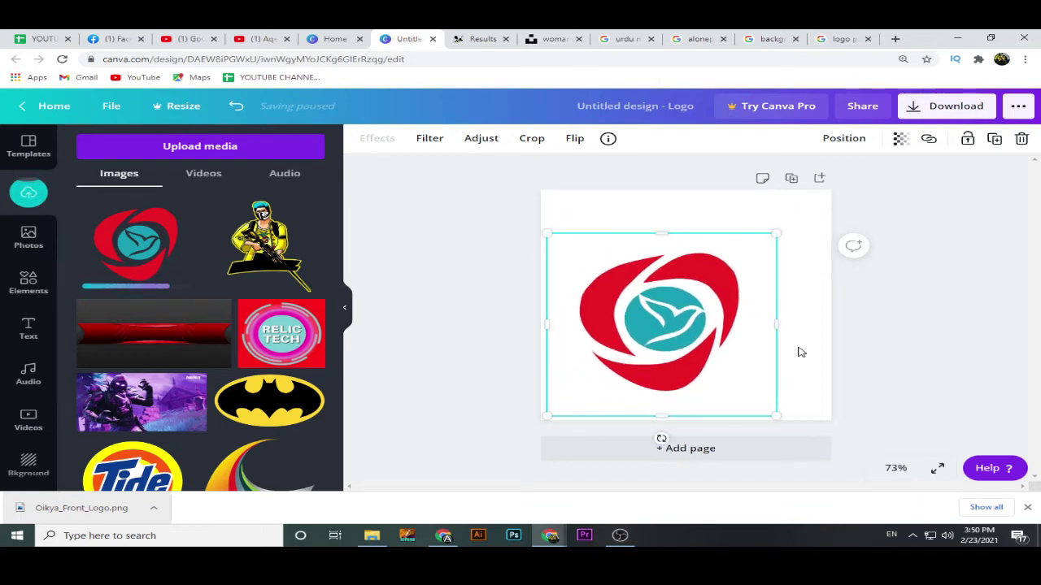
pyautogui.click(801, 353)
# Centre the emblem on the page, tilt it slightly counterclockwise and nudge it upward.
pyautogui.click(704, 350)
pyautogui.moveTo(719, 330); pyautogui.dragTo(745, 313)
pyautogui.moveTo(692, 420); pyautogui.dragTo(715, 402)
pyautogui.click(881, 355)
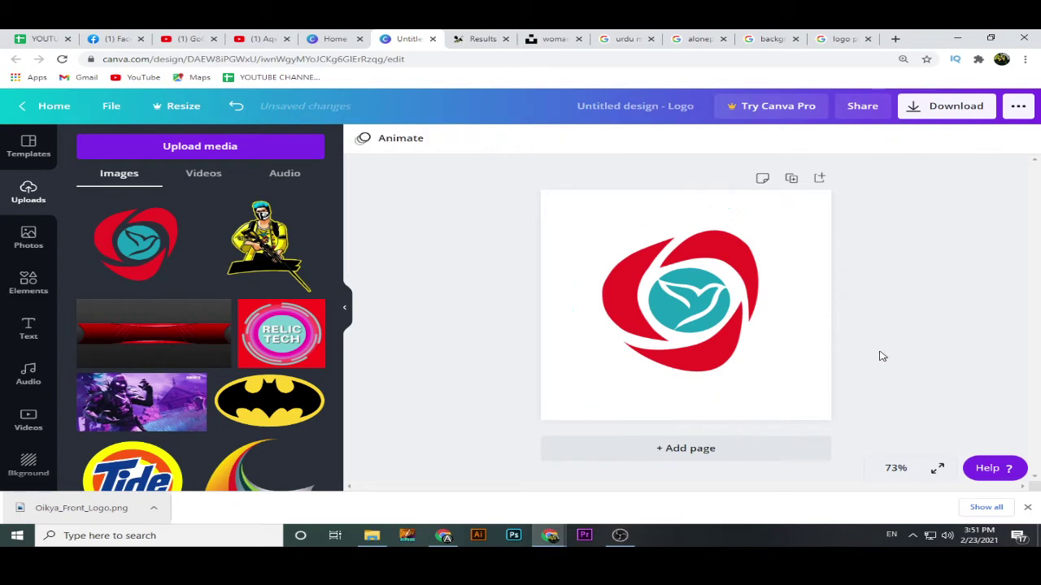
pyautogui.click(757, 342)
pyautogui.hotkey('shift', 'Left')
pyautogui.hotkey('shift', 'Left')
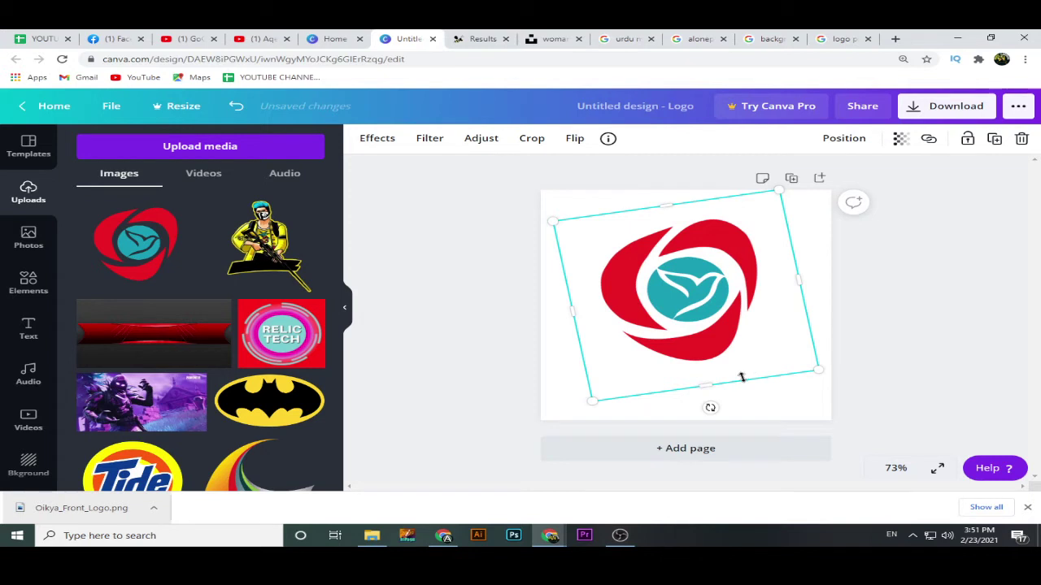
pyautogui.click(923, 340)
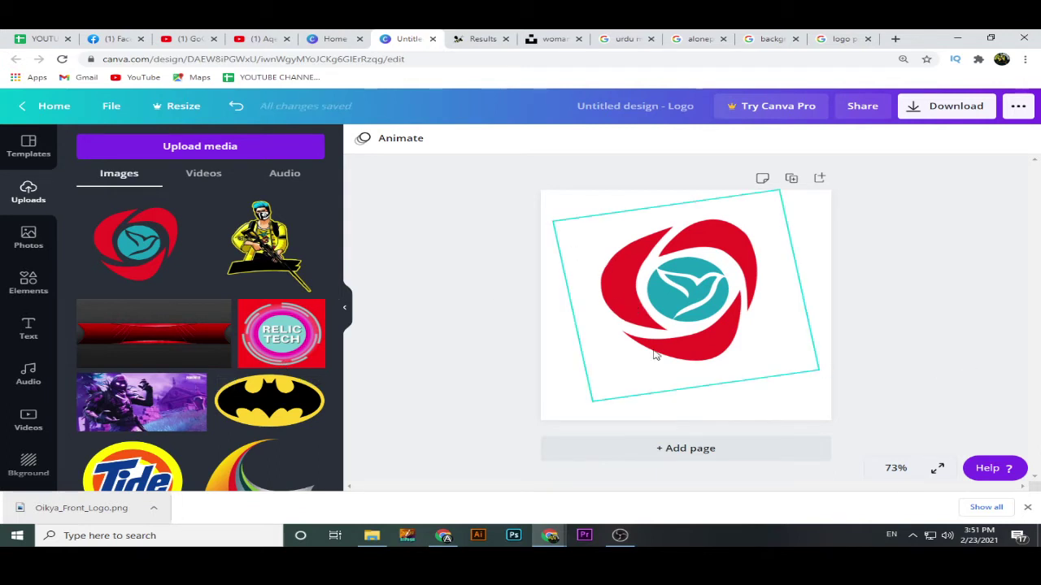
# Switch to the BizNameWiz results and pick out "Mojo Tech" as the name for the logo.
pyautogui.click(27, 337)
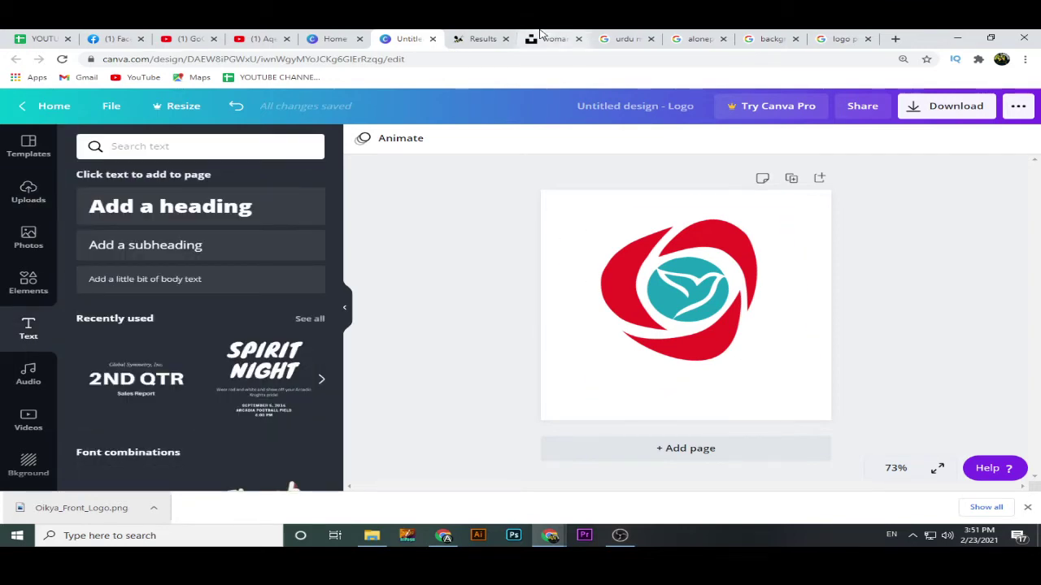
pyautogui.click(488, 38)
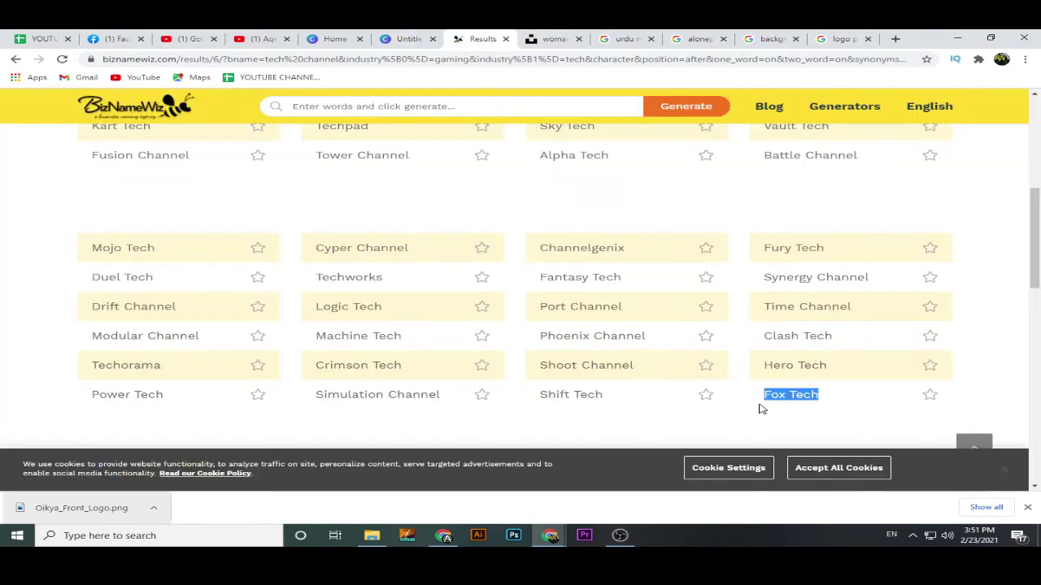
pyautogui.scroll(2, 683, 369)
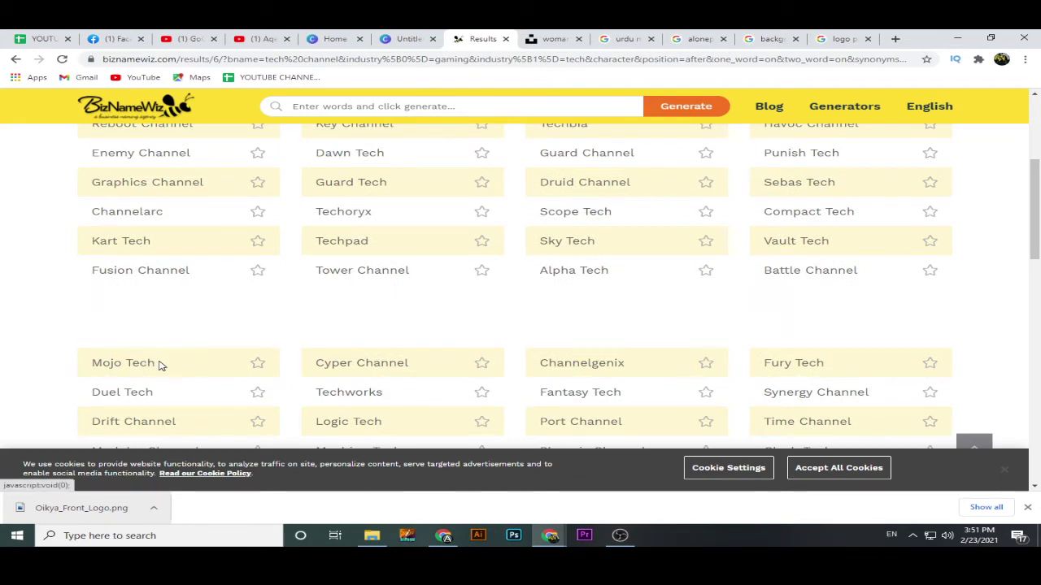
pyautogui.moveTo(158, 367); pyautogui.dragTo(107, 363)
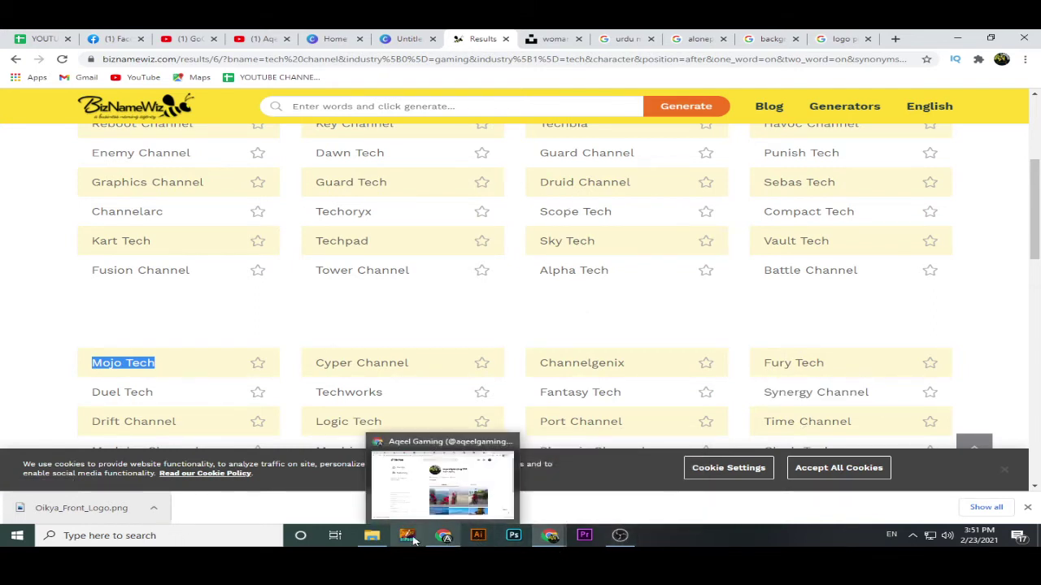
# Return to the Canva design, add the "2ND QTR" text combination over the emblem's lower part, and remove its two small lines.
pyautogui.click(407, 38)
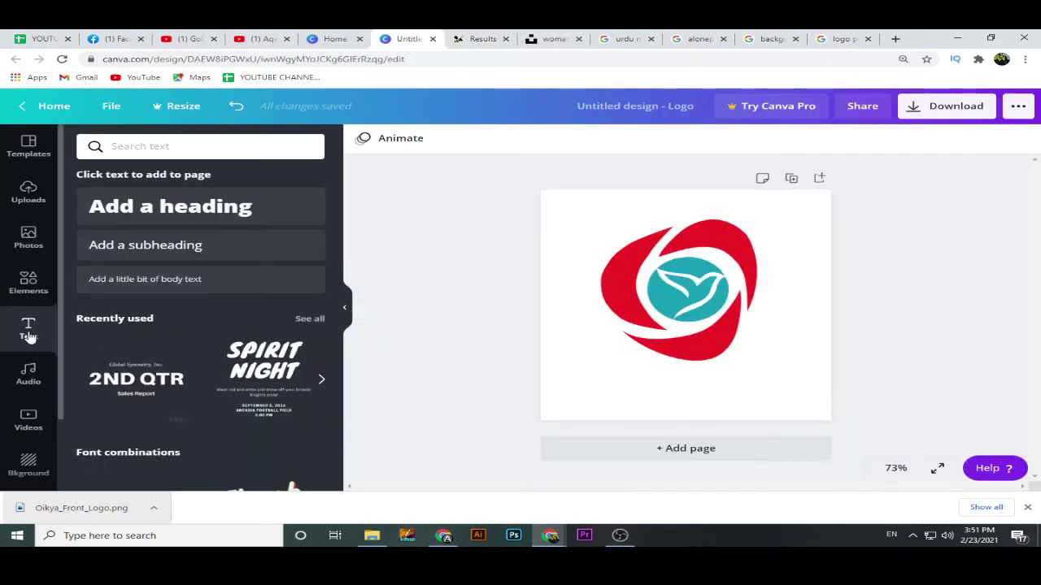
pyautogui.click(176, 382)
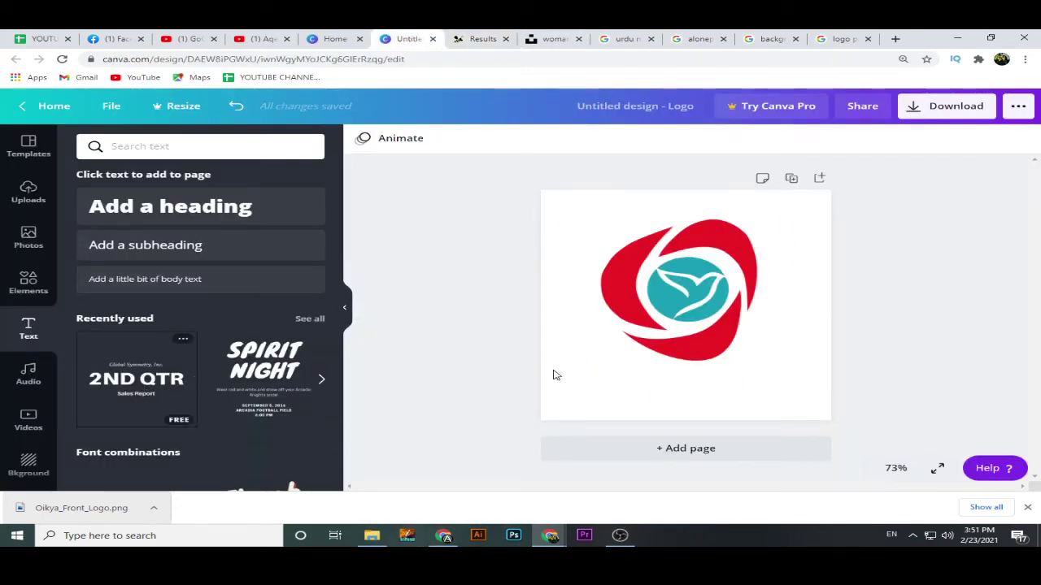
pyautogui.moveTo(689, 325); pyautogui.dragTo(689, 389)
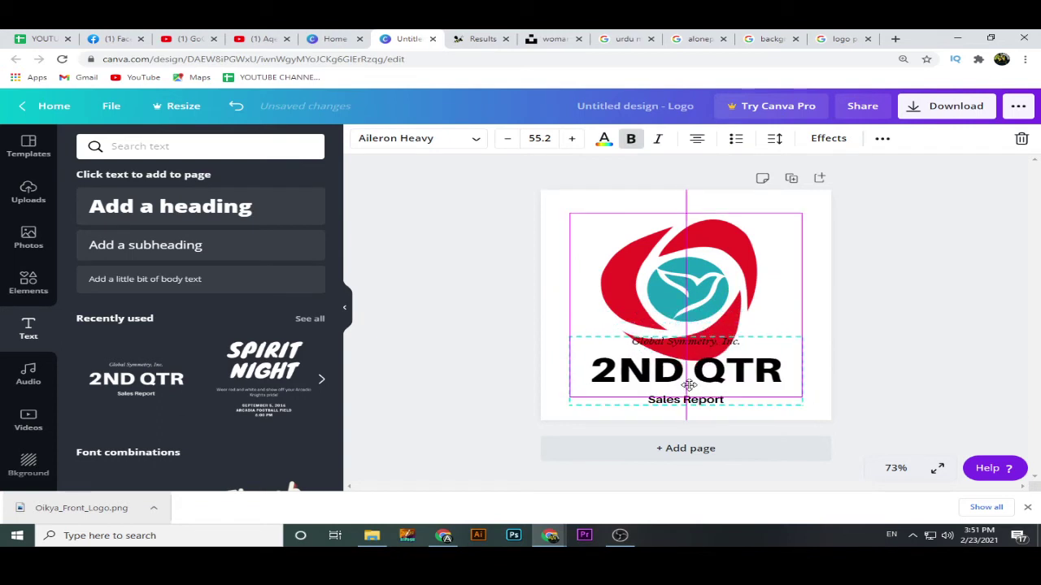
pyautogui.click(693, 400)
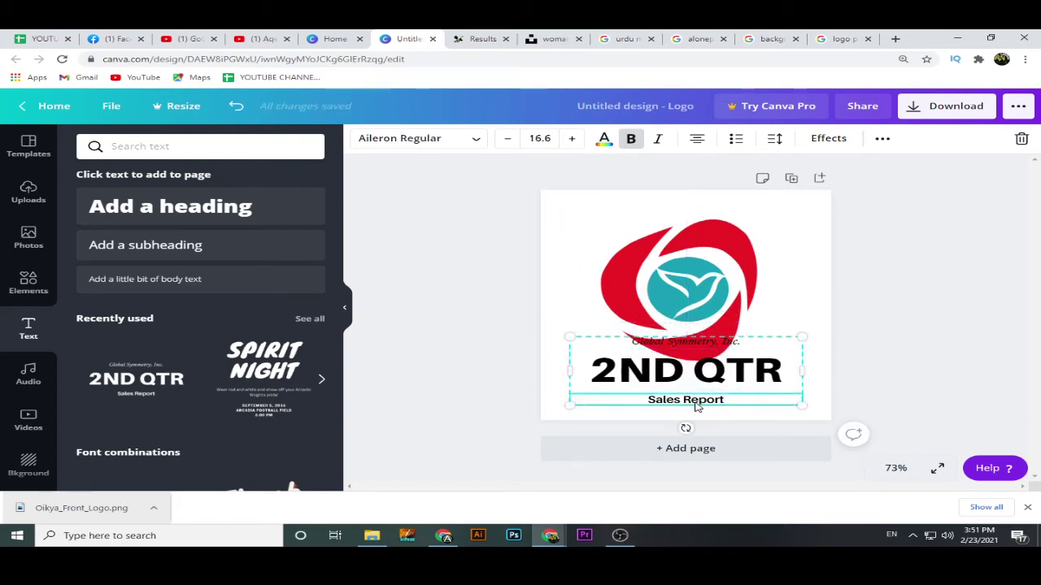
pyautogui.press('Delete')
pyautogui.click(714, 346)
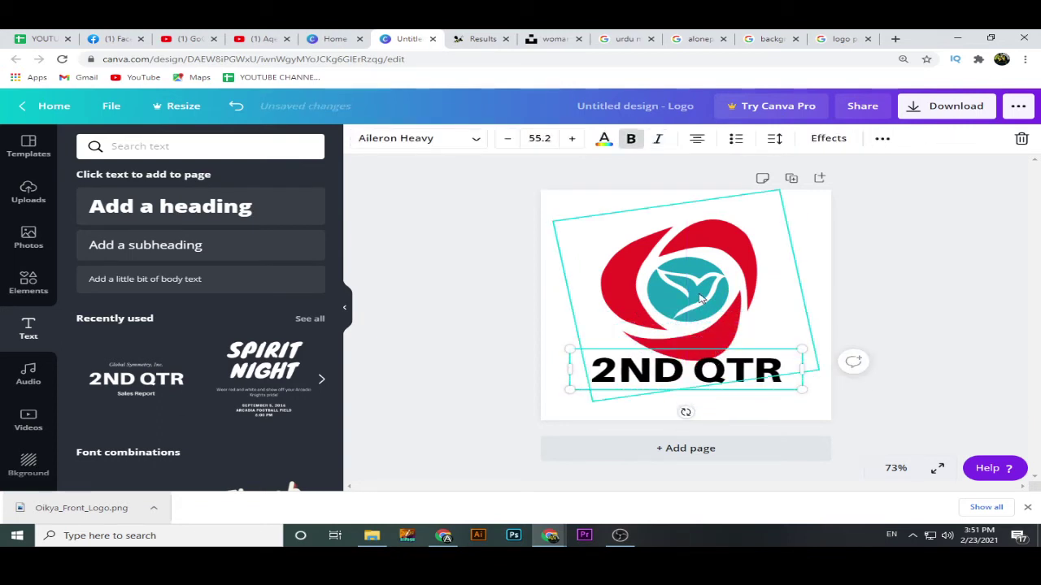
# Shrink the emblem, recentre it above the heading, and move the "2ND QTR" heading up toward it.
pyautogui.click(816, 368)
pyautogui.moveTo(821, 370); pyautogui.dragTo(780, 348)
pyautogui.moveTo(659, 270); pyautogui.dragTo(675, 264)
pyautogui.moveTo(746, 377); pyautogui.dragTo(756, 356)
# Replace the heading text with "MOJO TECH" and scale it down to size 41.6 on a single line.
pyautogui.doubleClick(756, 353)
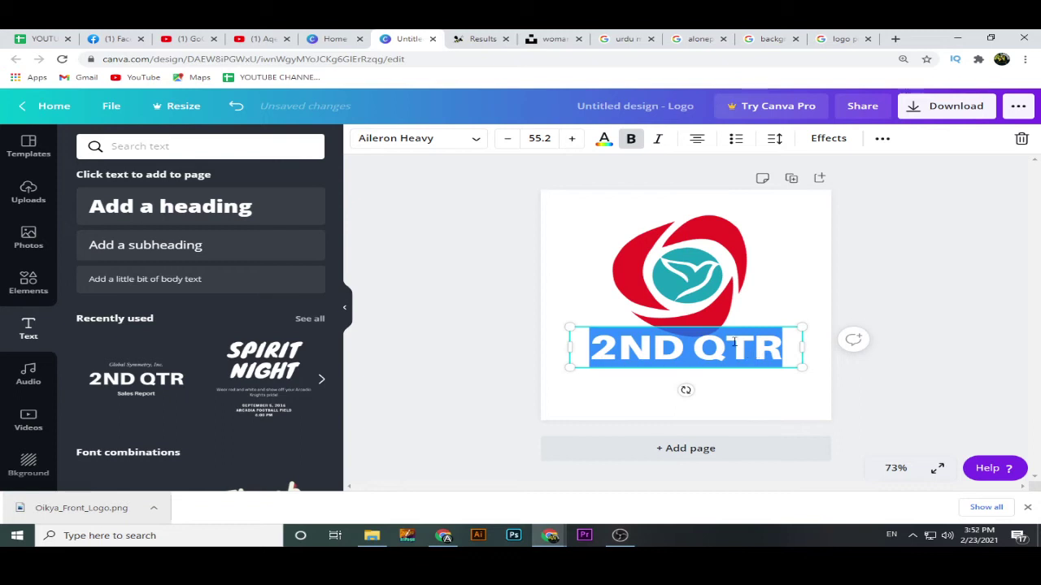
pyautogui.write('MOJO TECH')
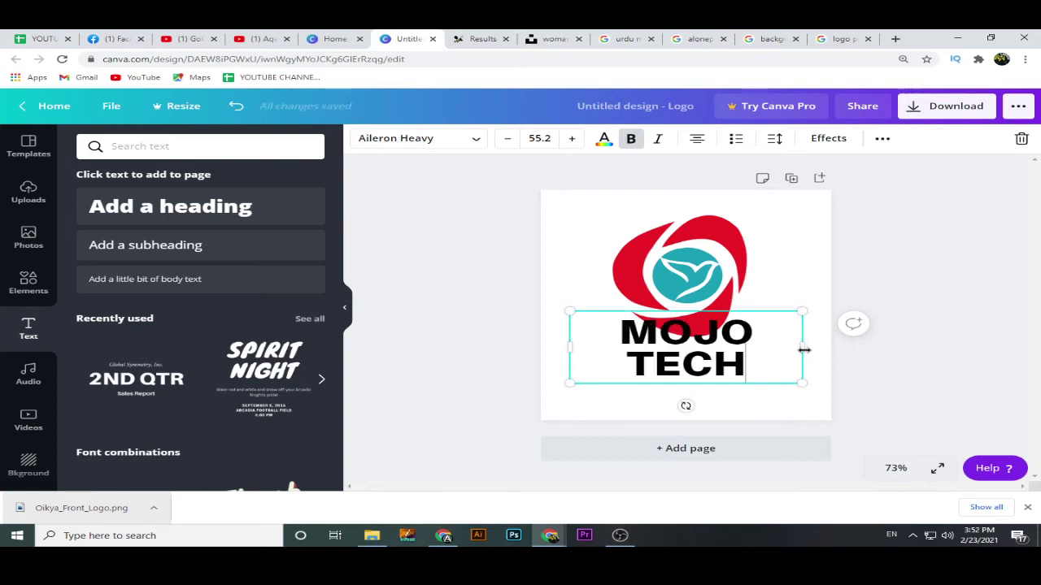
pyautogui.moveTo(804, 349)
pyautogui.mouseDown()
pyautogui.moveTo(893, 343)
pyautogui.moveTo(806, 360)
pyautogui.mouseUp()
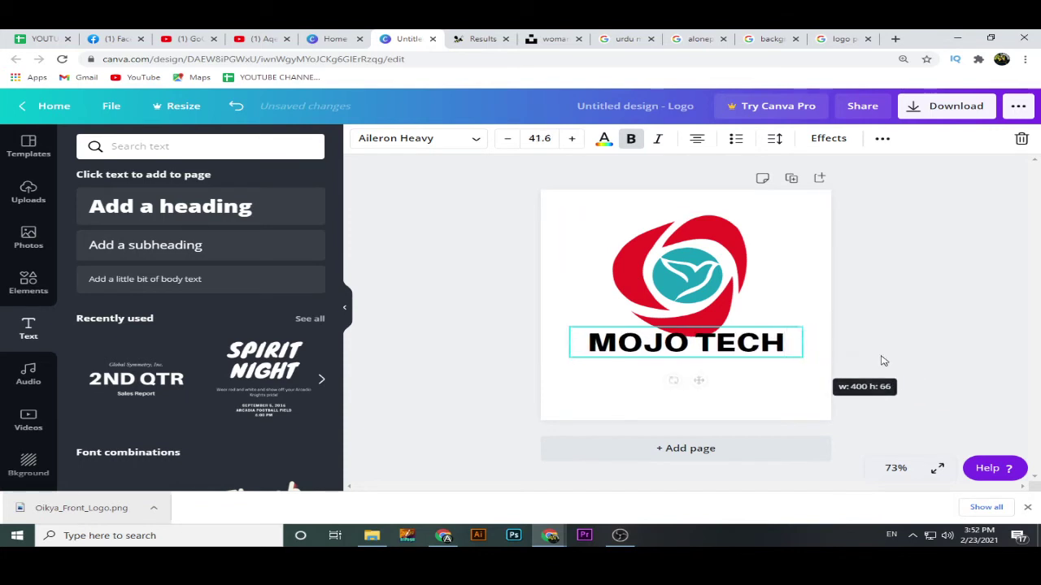
pyautogui.click(890, 364)
# Position the "MOJO TECH" text just below the emblem and lower both to balance them on the page.
pyautogui.moveTo(698, 345); pyautogui.dragTo(699, 356)
pyautogui.click(913, 344)
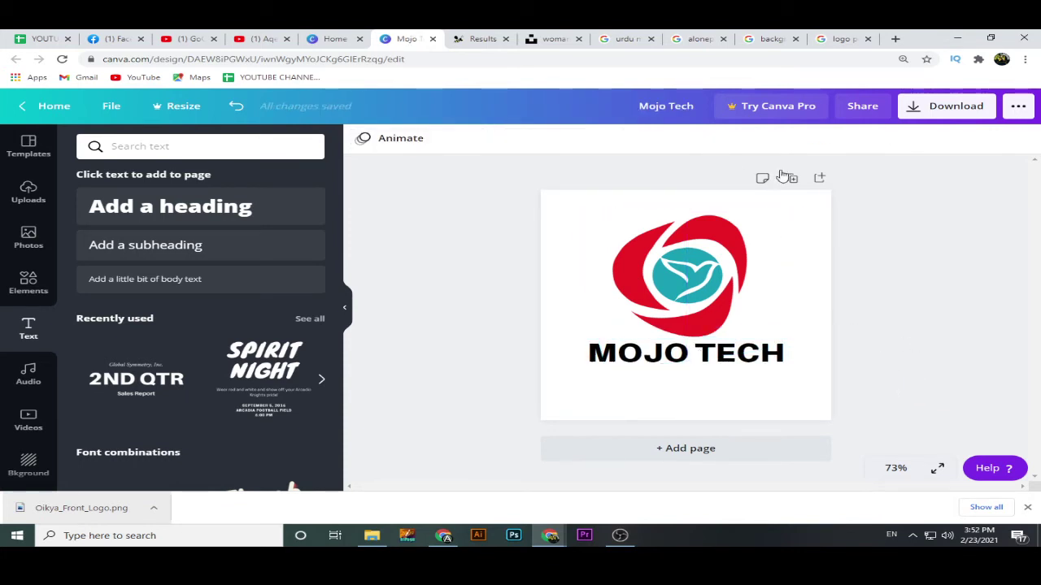
pyautogui.moveTo(714, 357); pyautogui.dragTo(716, 367)
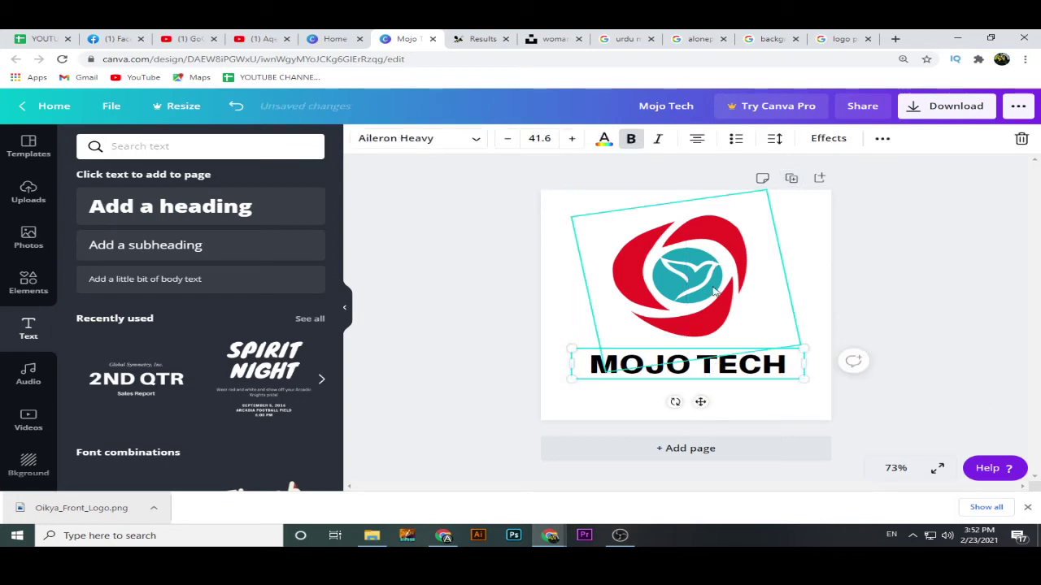
pyautogui.click(706, 379)
pyautogui.moveTo(706, 294); pyautogui.dragTo(706, 295)
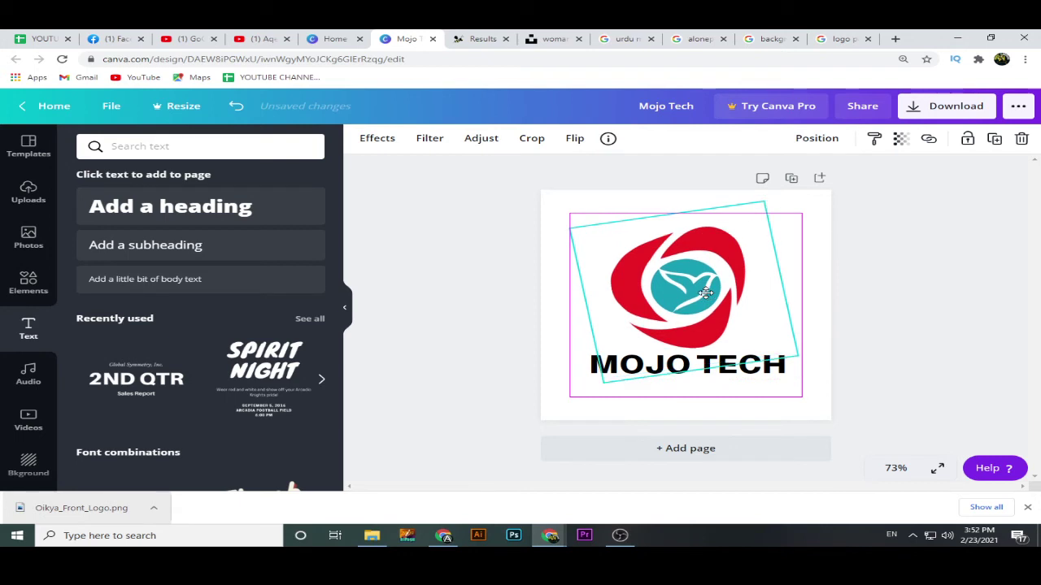
pyautogui.click(943, 304)
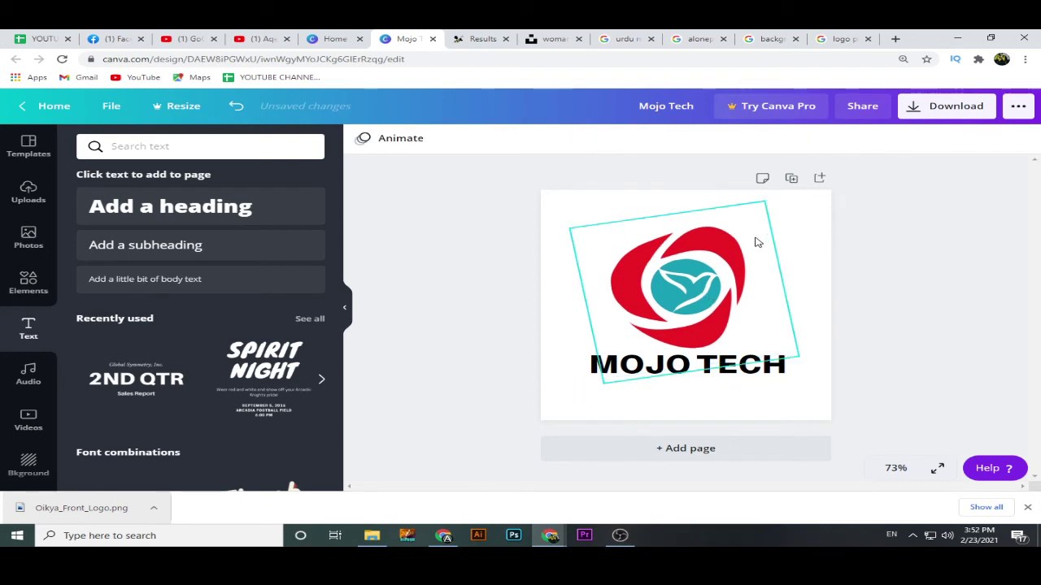
# Set the page background to yellow from the default colours.
pyautogui.click(823, 219)
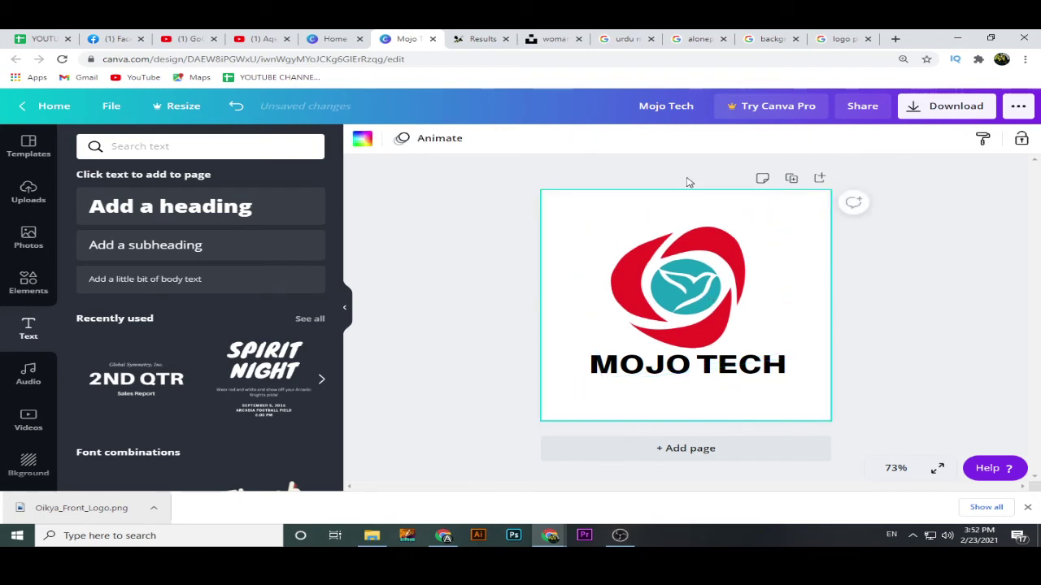
pyautogui.click(362, 138)
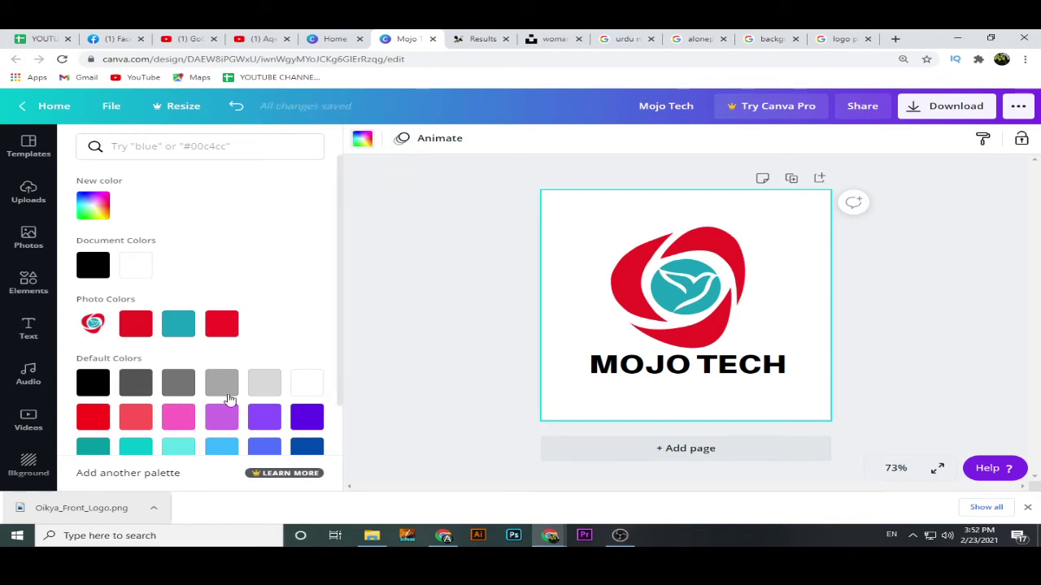
pyautogui.click(307, 381)
pyautogui.scroll(-1, 310, 398)
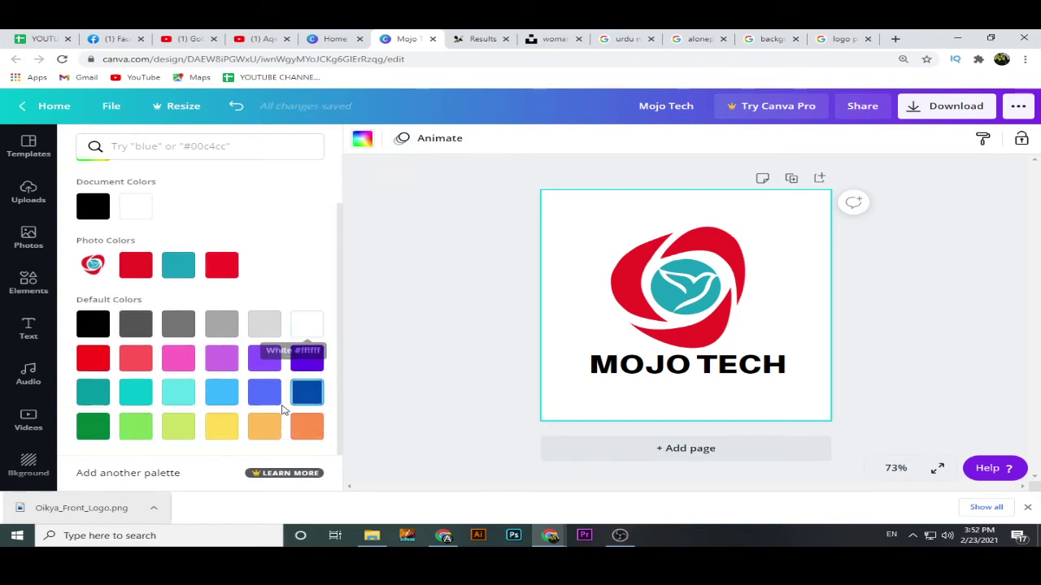
pyautogui.click(222, 426)
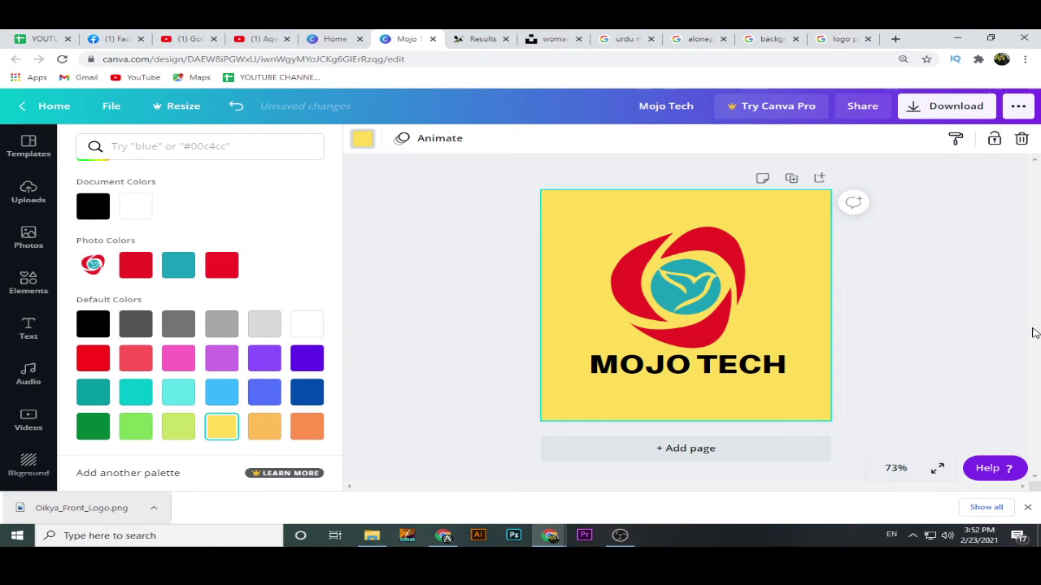
# Apply the Shadow effect to the "MOJO TECH" text and set its transparency to 100.
pyautogui.click(727, 370)
pyautogui.click(820, 138)
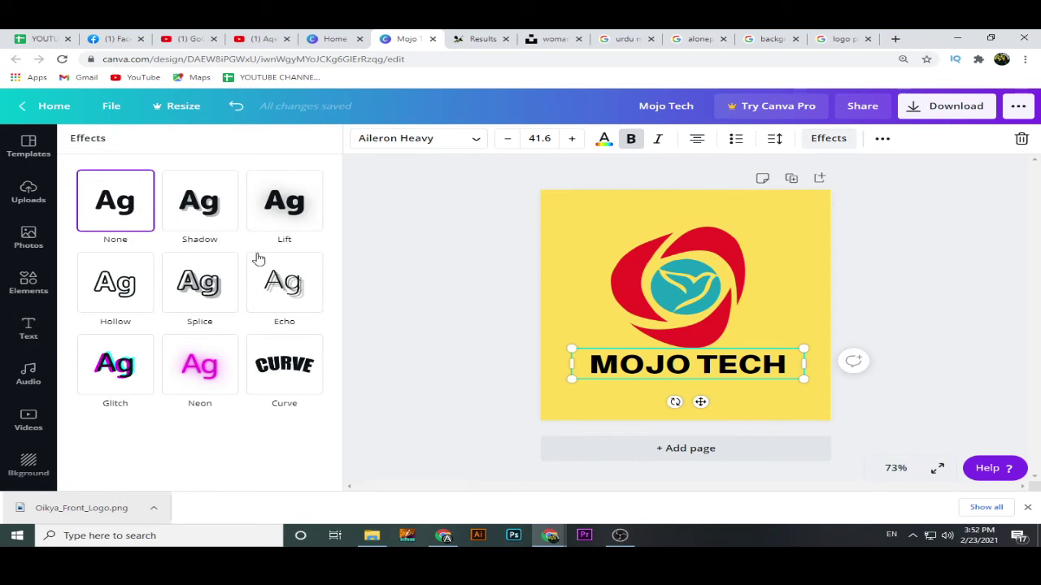
pyautogui.click(210, 214)
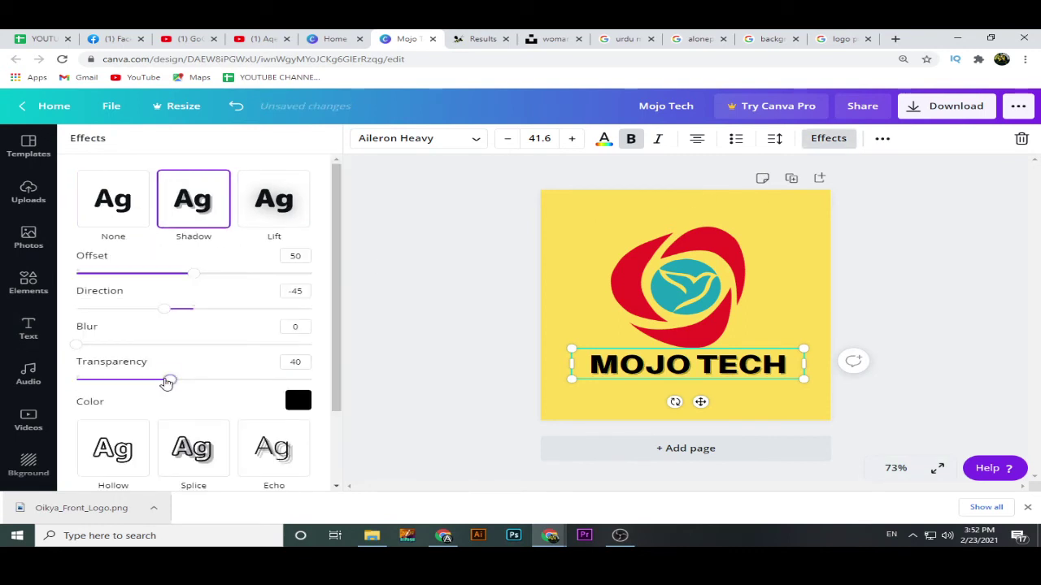
pyautogui.moveTo(167, 379); pyautogui.dragTo(320, 390)
# Try purple and red as the text's shadow colour and settle on white.
pyautogui.click(300, 401)
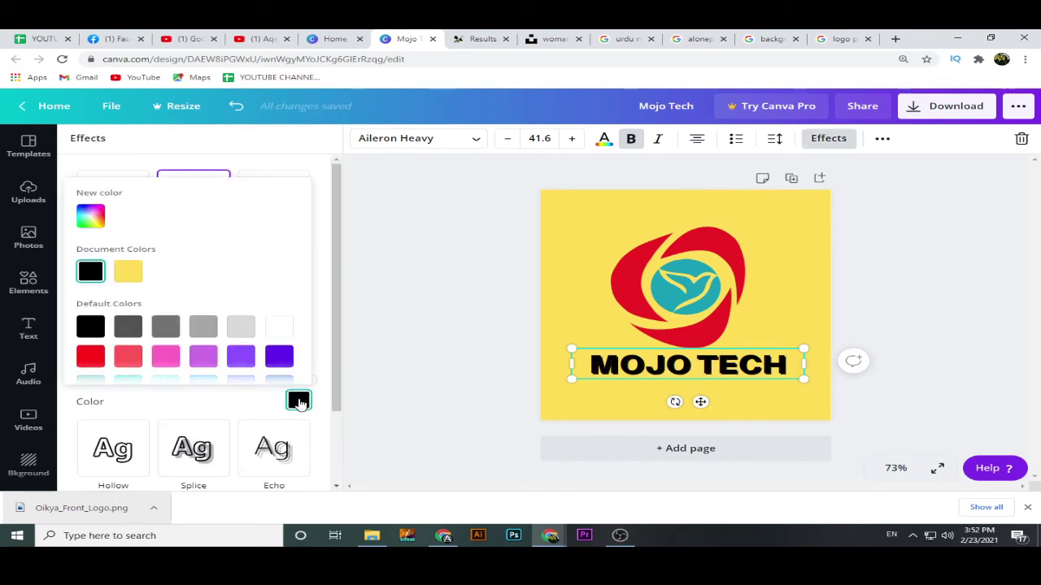
pyautogui.click(279, 326)
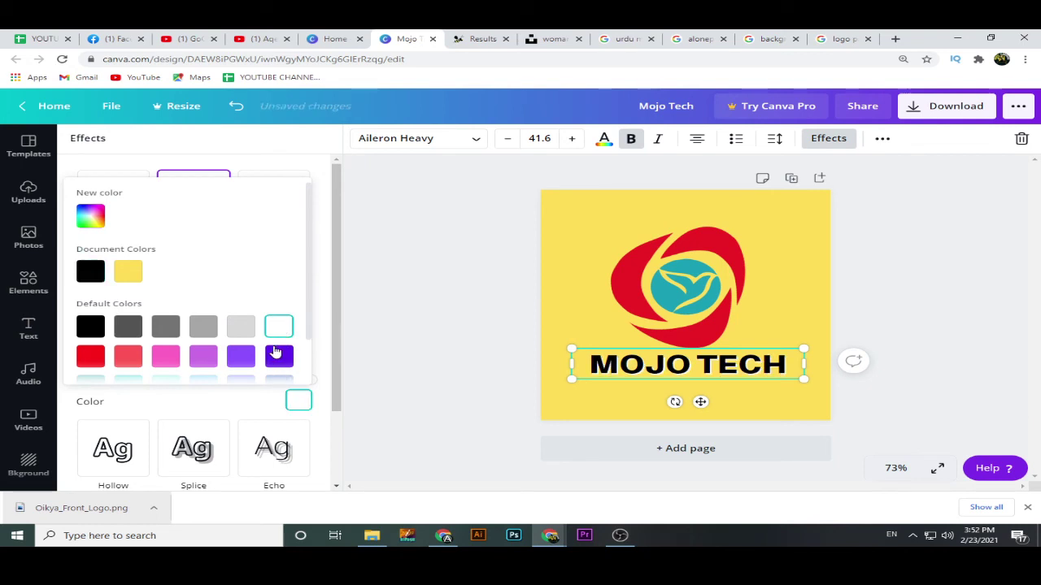
pyautogui.click(279, 356)
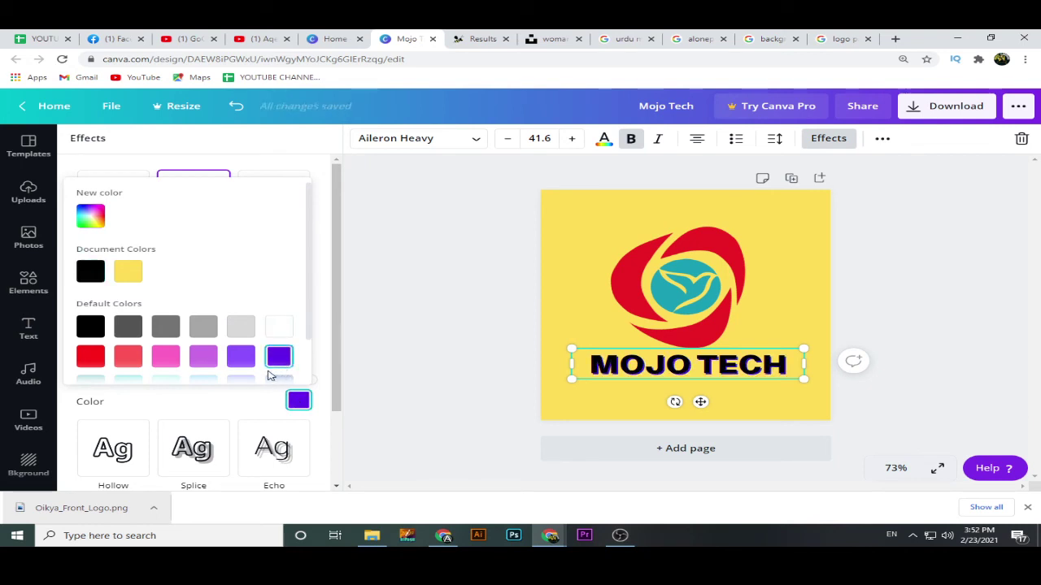
pyautogui.click(85, 361)
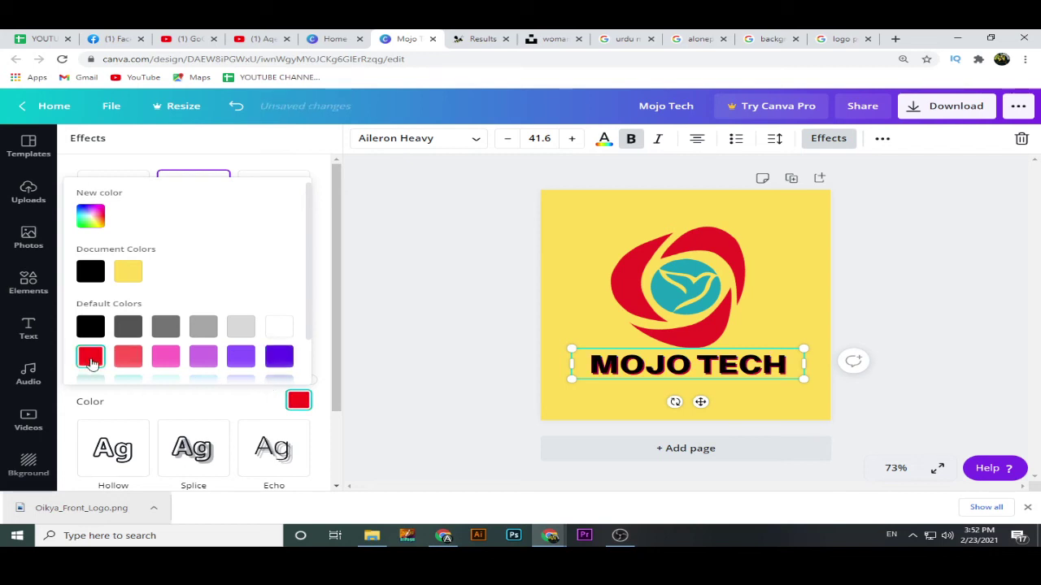
pyautogui.click(277, 329)
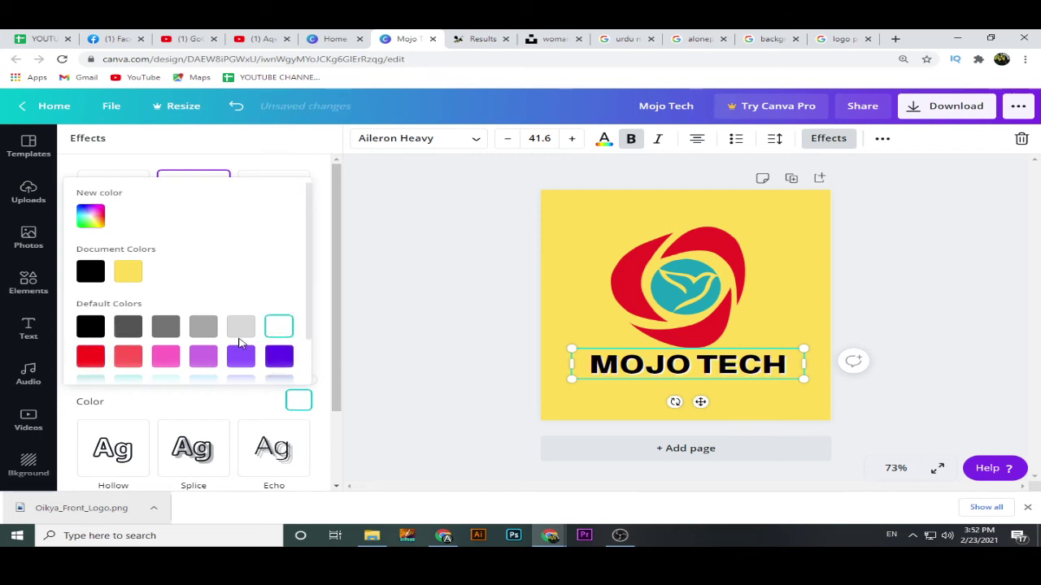
pyautogui.click(321, 353)
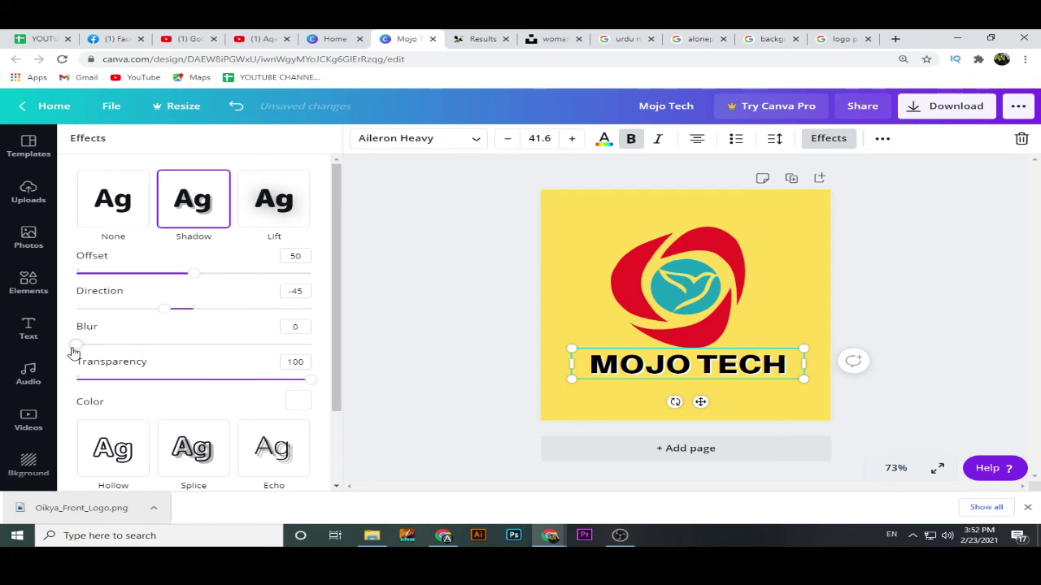
# Set the text shadow's blur to 20 and its offset to 45, and deselect the text.
pyautogui.moveTo(76, 344); pyautogui.dragTo(124, 347)
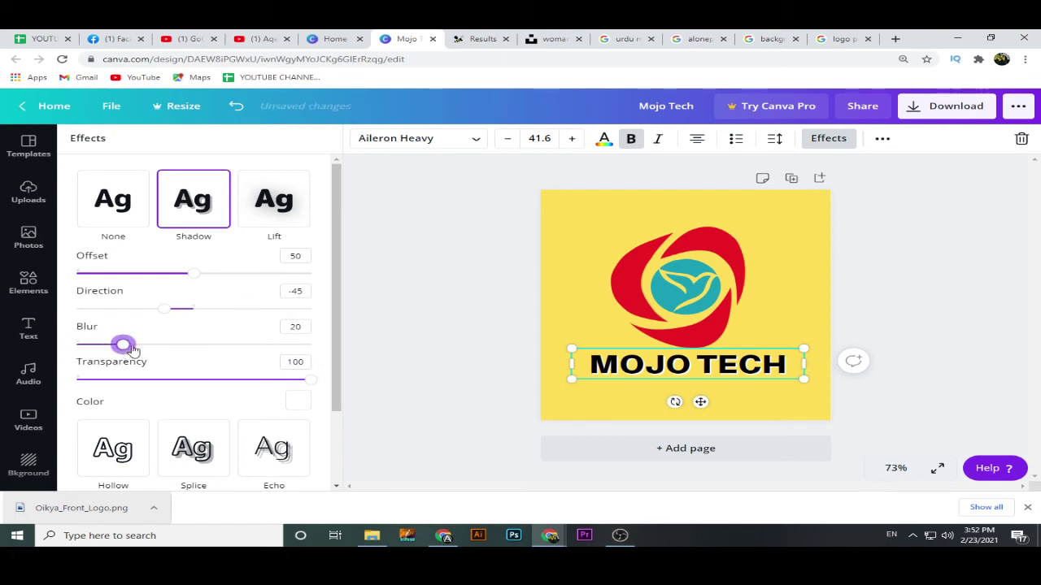
pyautogui.moveTo(196, 274); pyautogui.dragTo(183, 277)
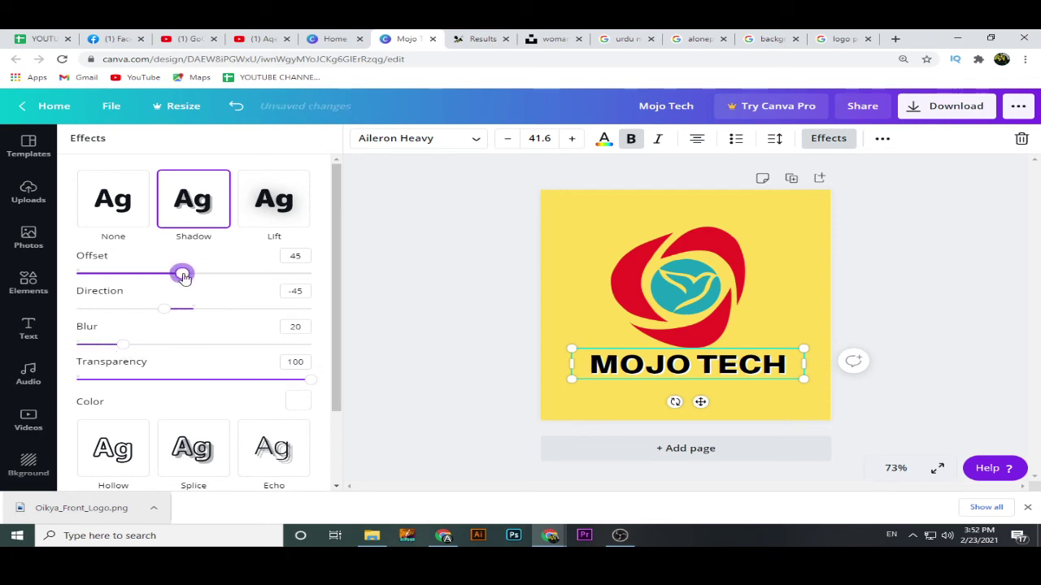
pyautogui.click(916, 285)
pyautogui.click(916, 284)
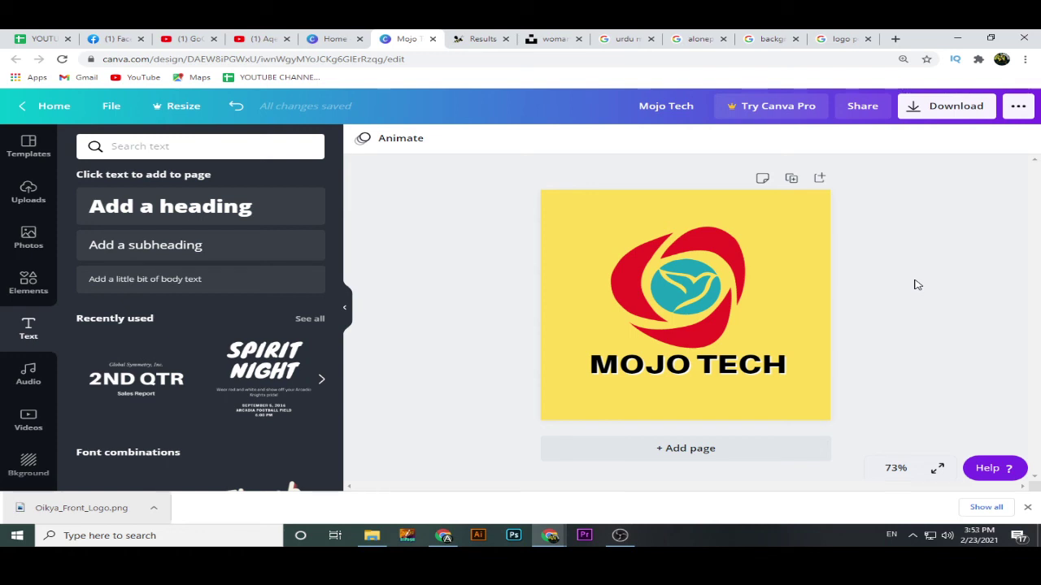
pyautogui.click(619, 537)
pyautogui.click(620, 537)
pyautogui.click(620, 535)
pyautogui.click(961, 452)
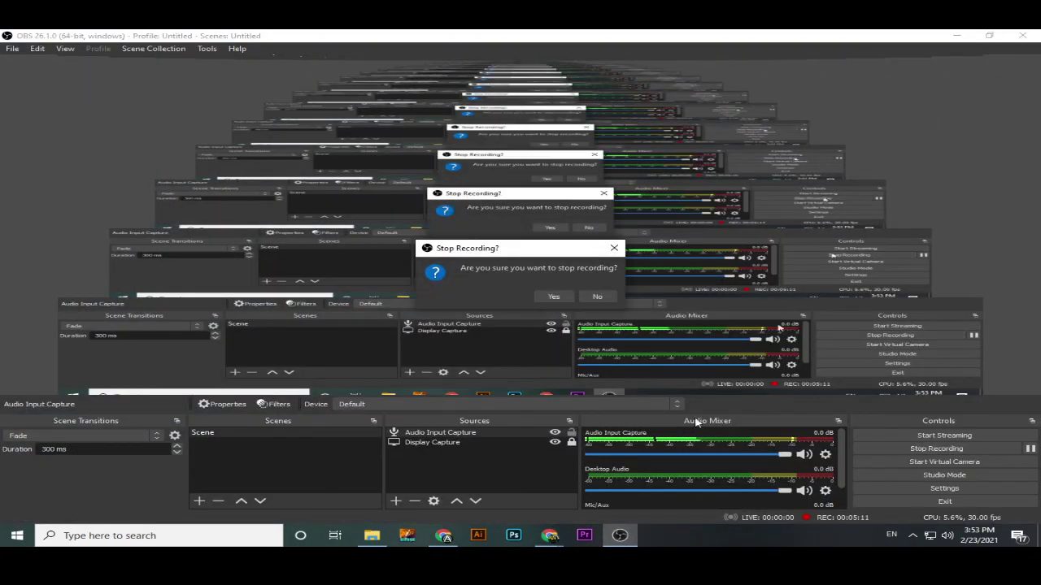